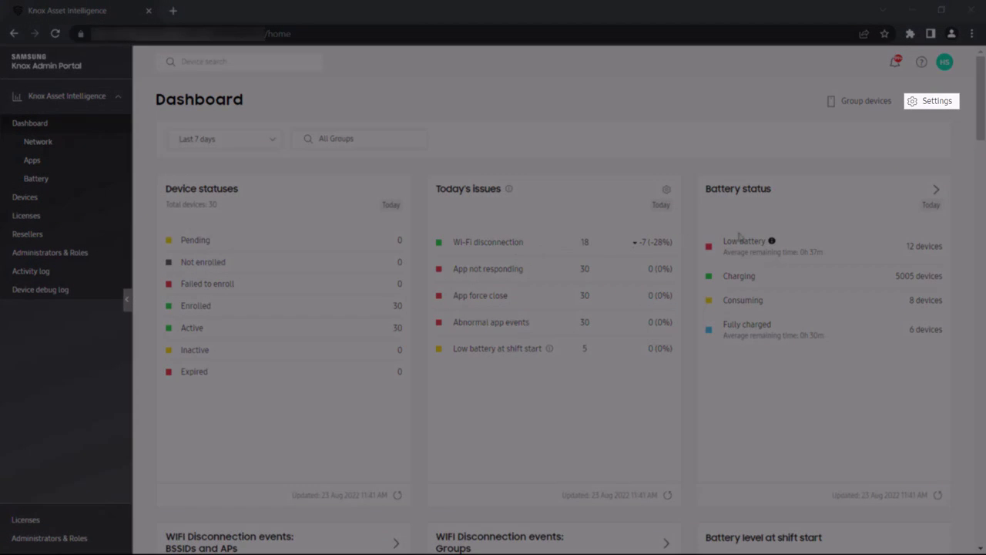
# Open the dashboard settings and review the data conditions and the dashboard customization options.
pyautogui.click(937, 107)
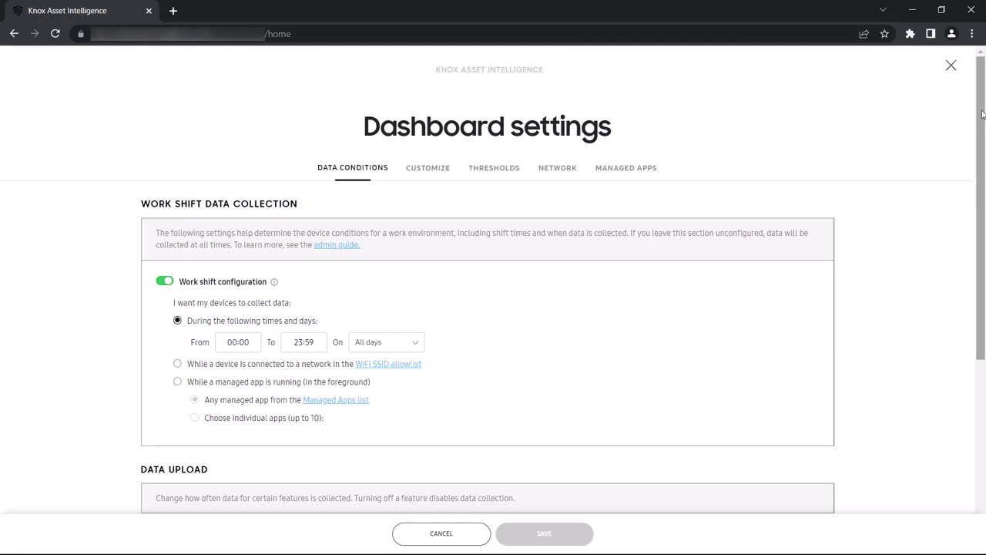
pyautogui.moveTo(982, 114); pyautogui.dragTo(984, 330)
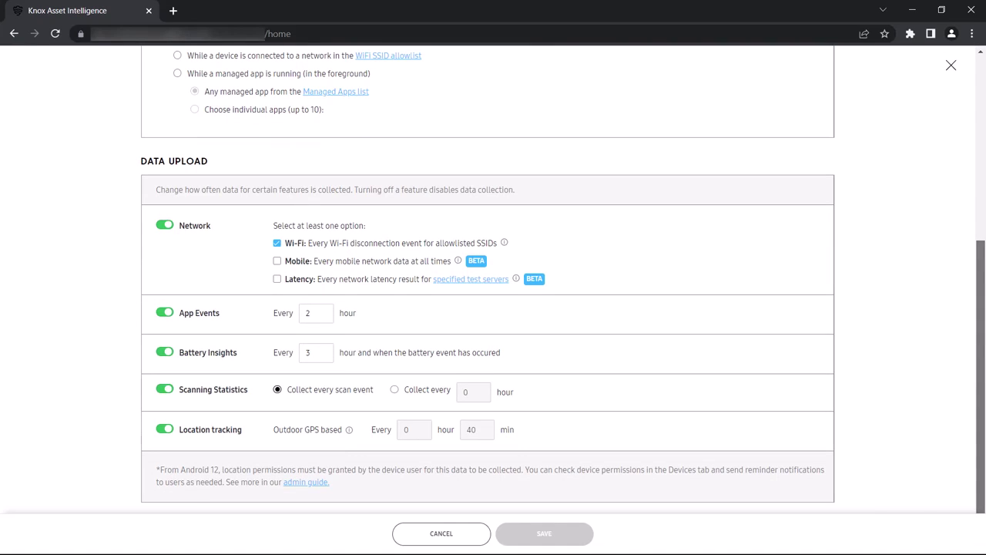
pyautogui.moveTo(983, 330); pyautogui.dragTo(983, 145)
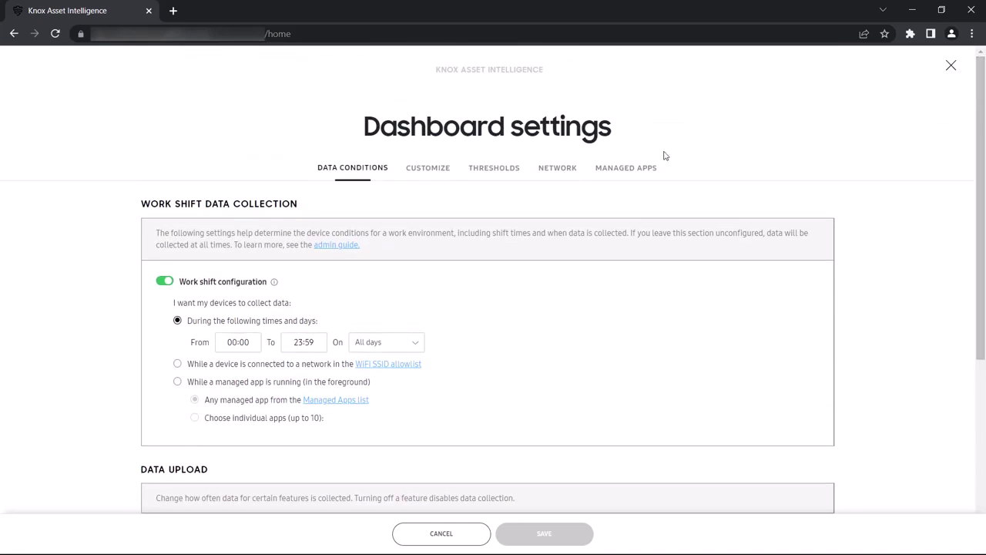
pyautogui.click(449, 165)
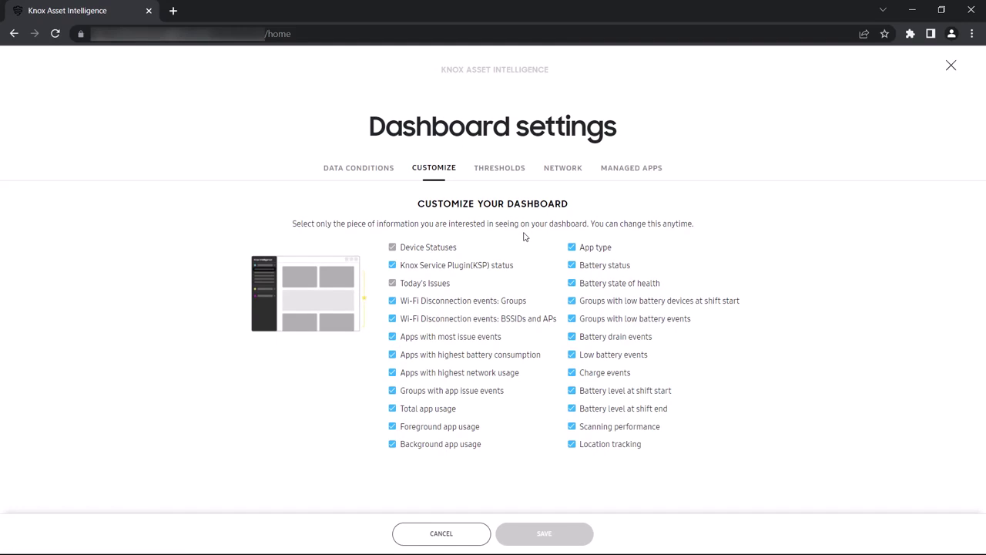
# Review the thresholds for today's issues, network, app and battery in the dashboard settings.
pyautogui.click(497, 176)
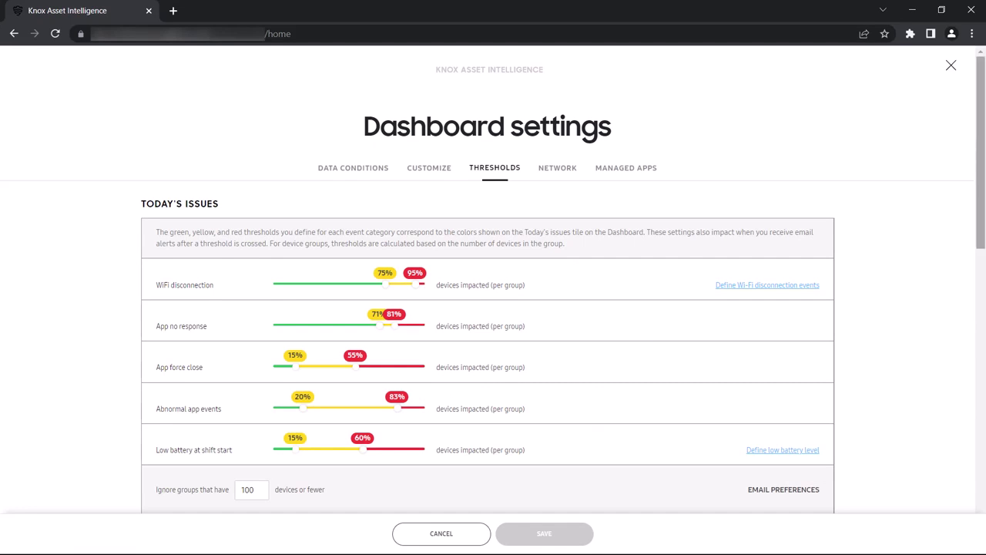
pyautogui.scroll(-2, 493, 285)
pyautogui.scroll(-5, 493, 286)
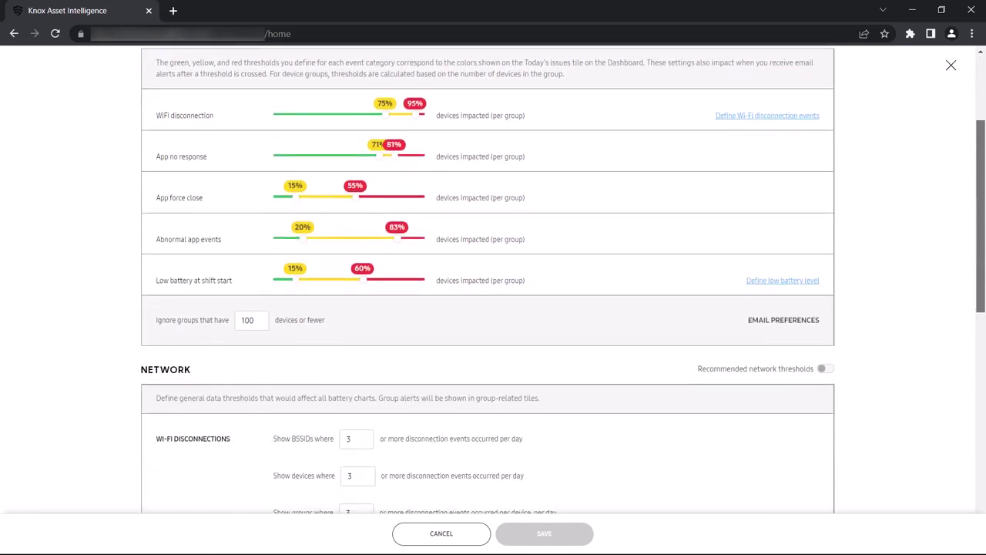
pyautogui.scroll(-4, 493, 285)
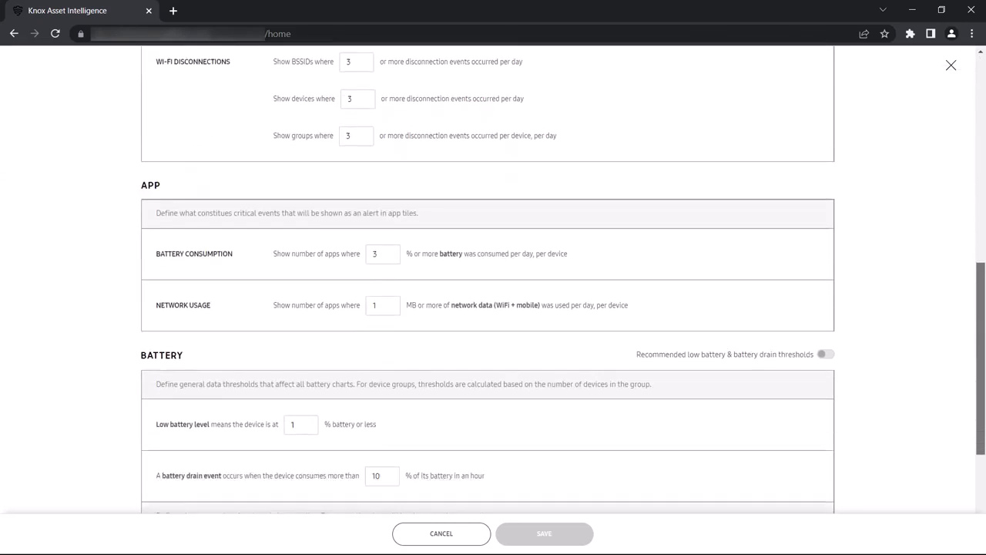
pyautogui.scroll(-1, 493, 285)
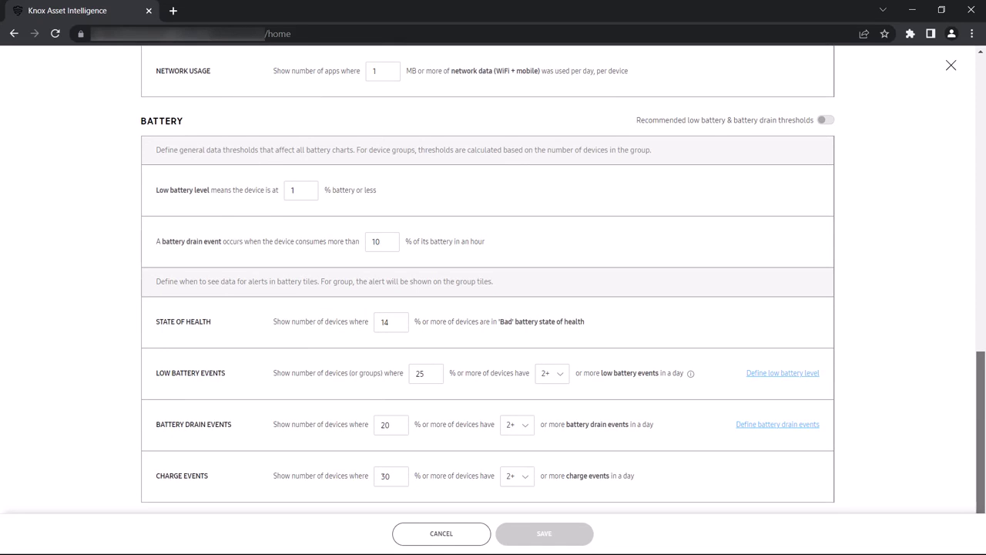
pyautogui.scroll(6, 493, 285)
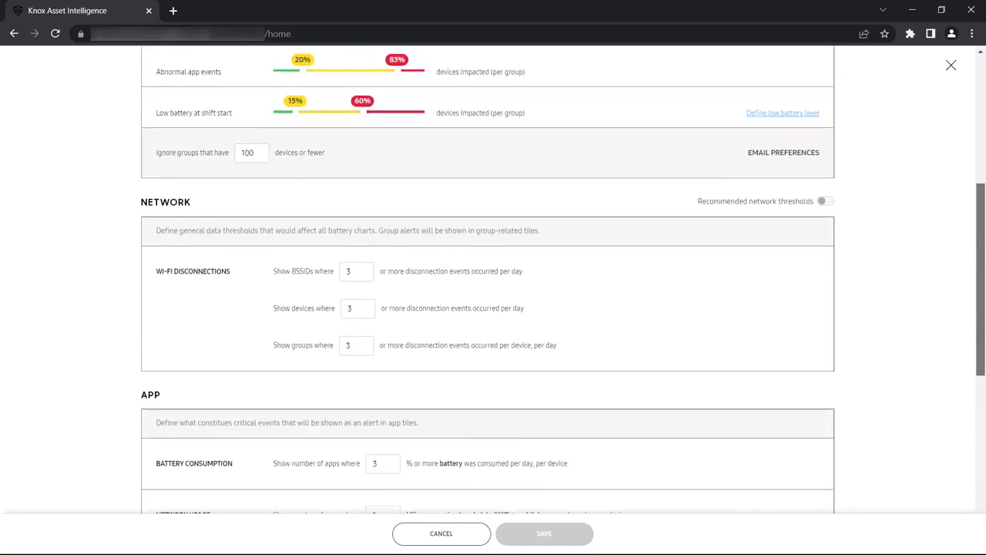
pyautogui.scroll(5, 493, 285)
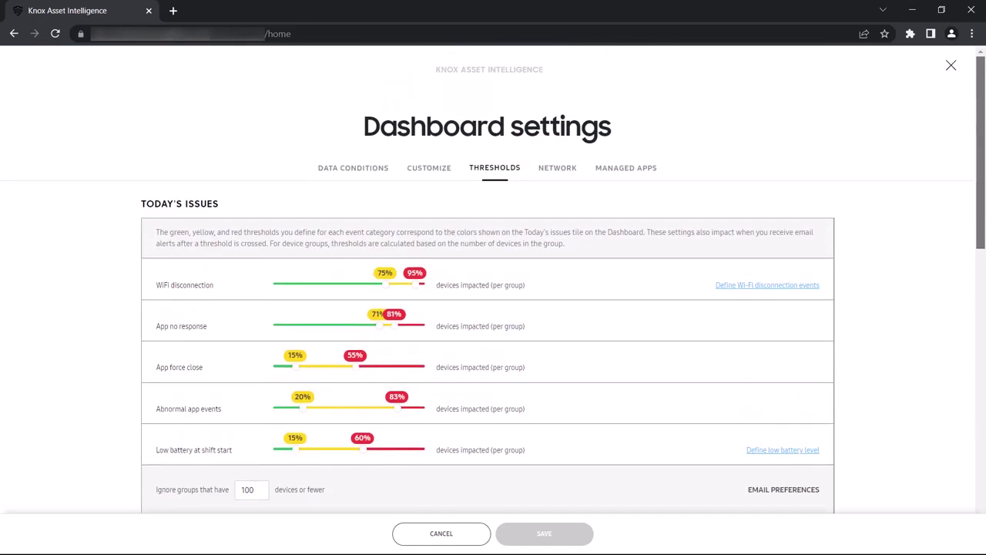
# Turn on email alerts for network, app and battery related issues and save the email preferences.
pyautogui.click(791, 493)
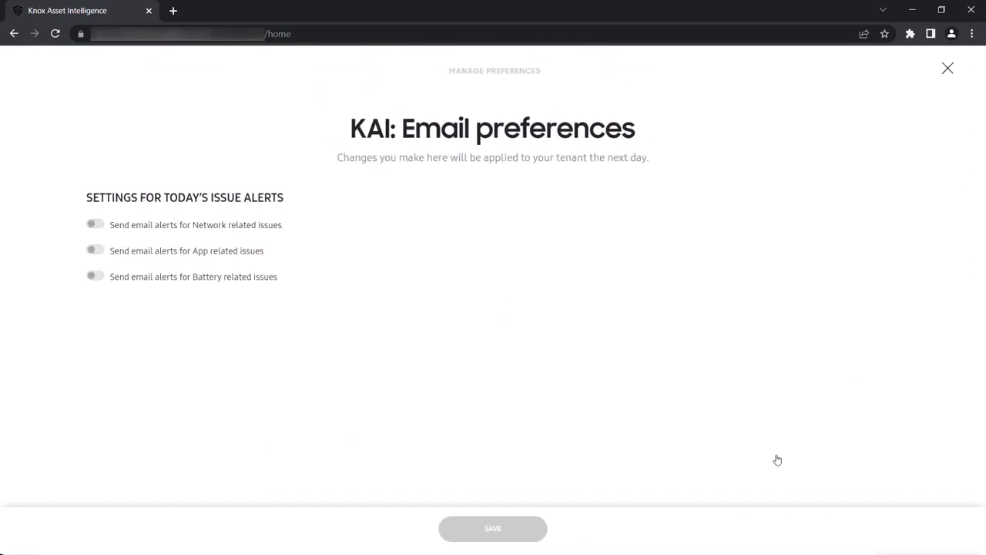
pyautogui.click(95, 225)
pyautogui.click(98, 343)
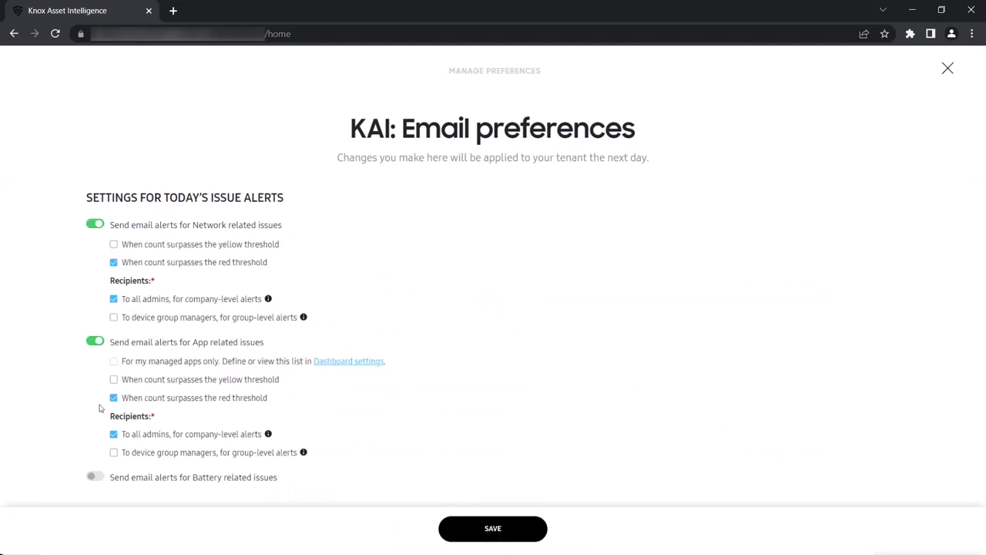
pyautogui.click(94, 477)
pyautogui.moveTo(978, 357); pyautogui.dragTo(982, 447)
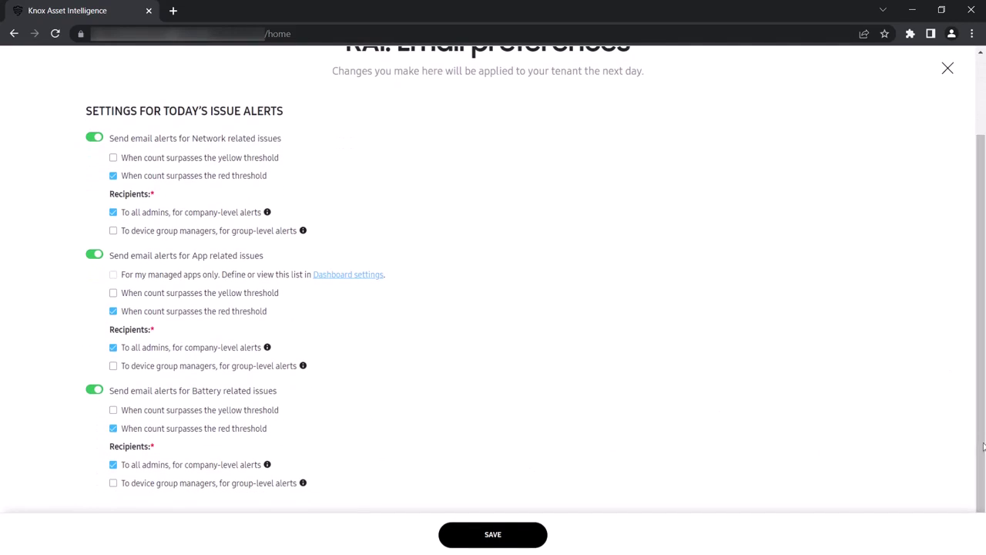
pyautogui.click(496, 535)
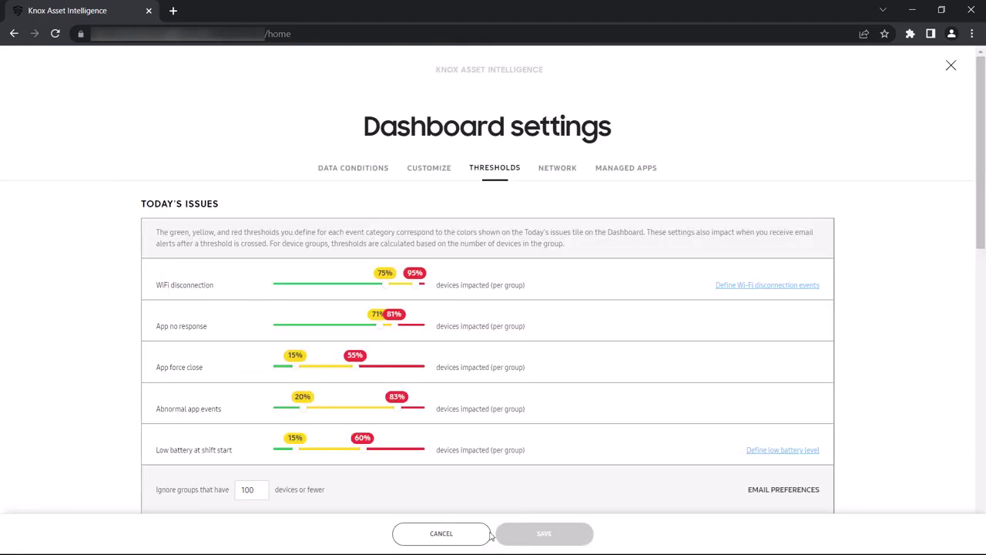
pyautogui.click(562, 175)
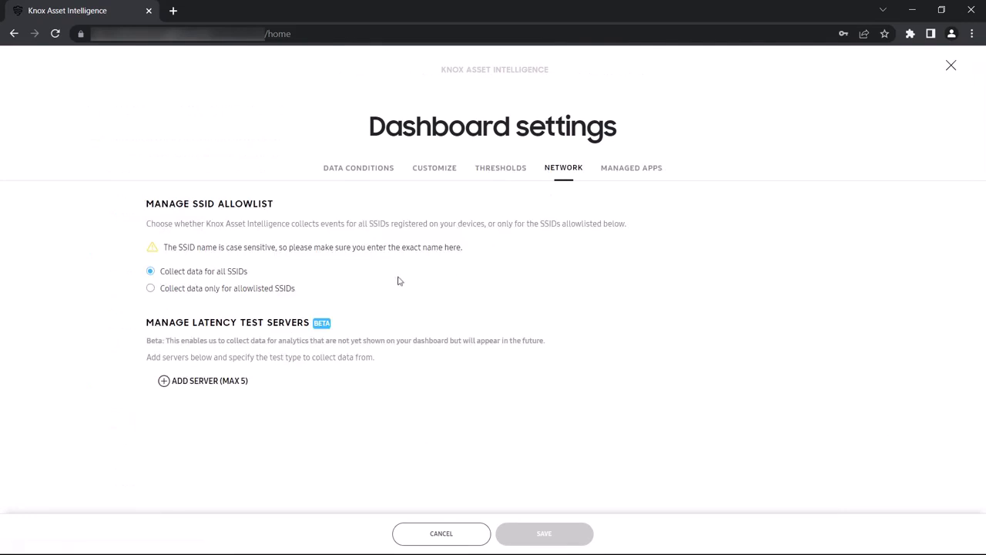
pyautogui.click(153, 290)
pyautogui.click(177, 312)
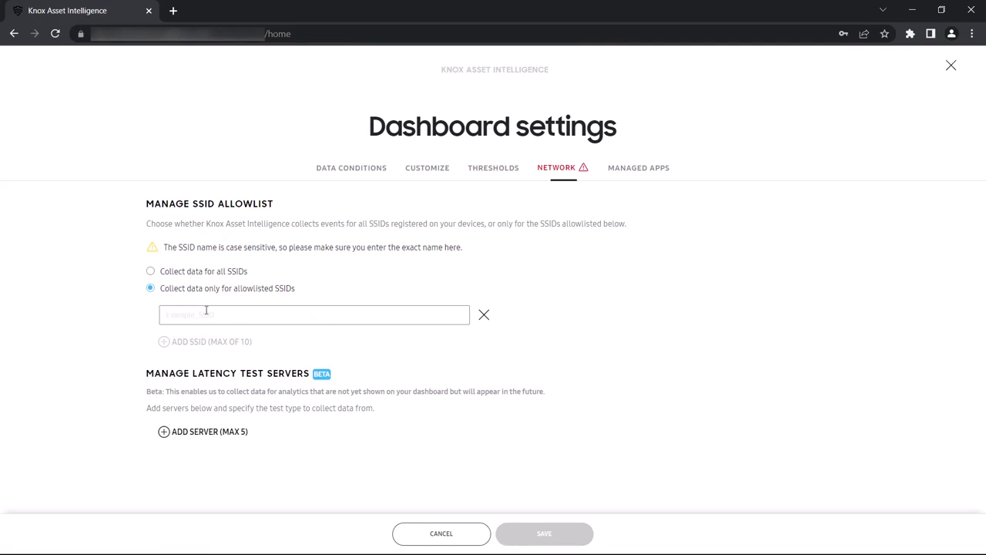
pyautogui.hotkey('ctrl', 'v')
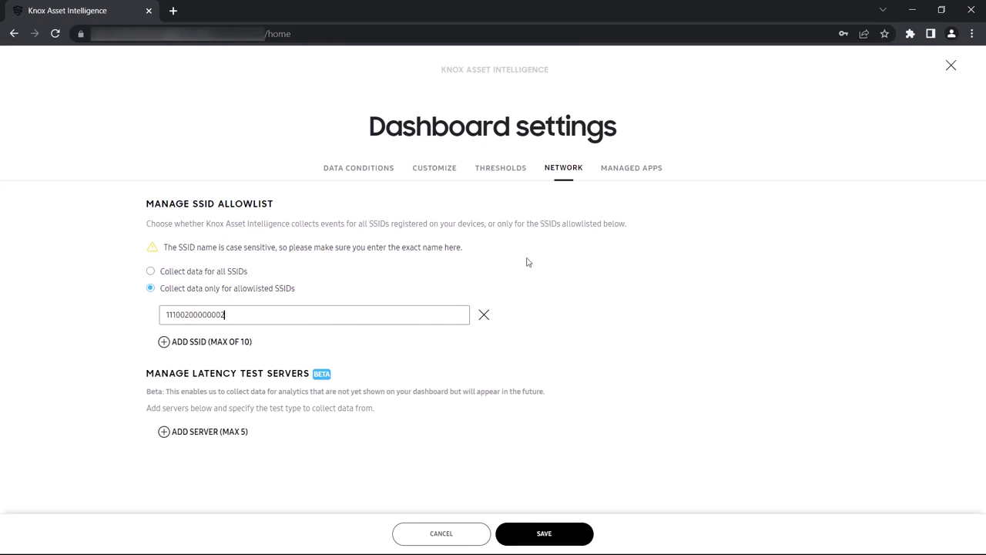
# Review the managed apps selection and save the dashboard settings.
pyautogui.click(632, 169)
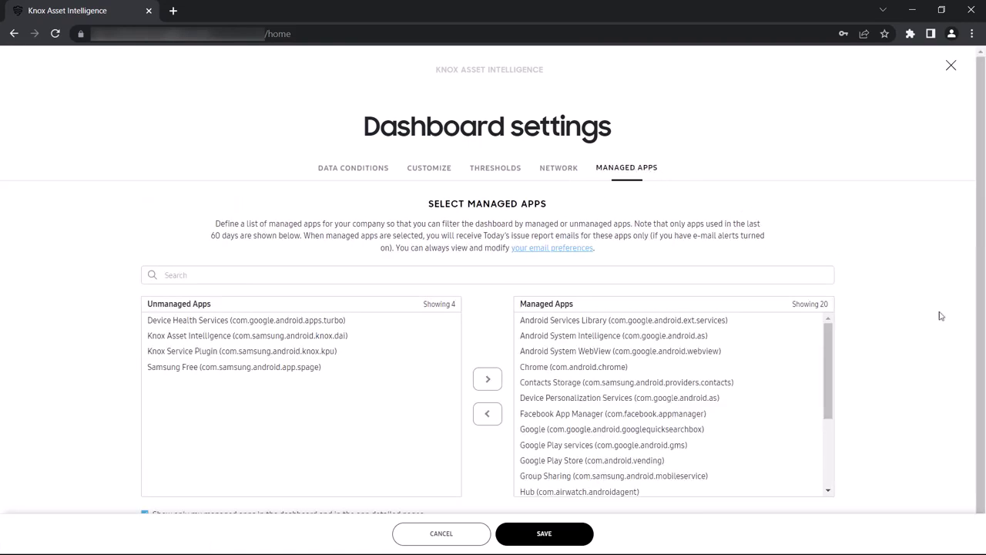
pyautogui.scroll(-1, 981, 337)
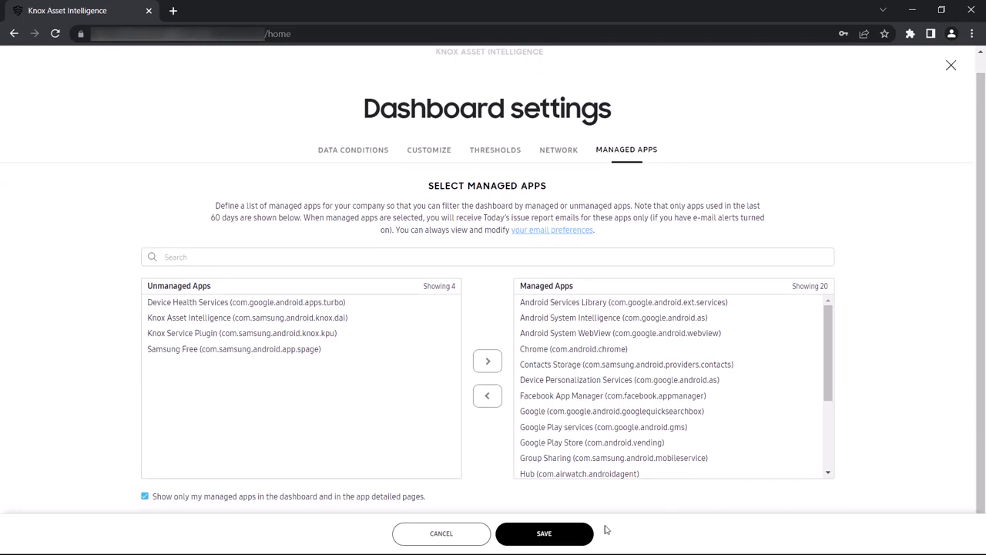
pyautogui.click(553, 534)
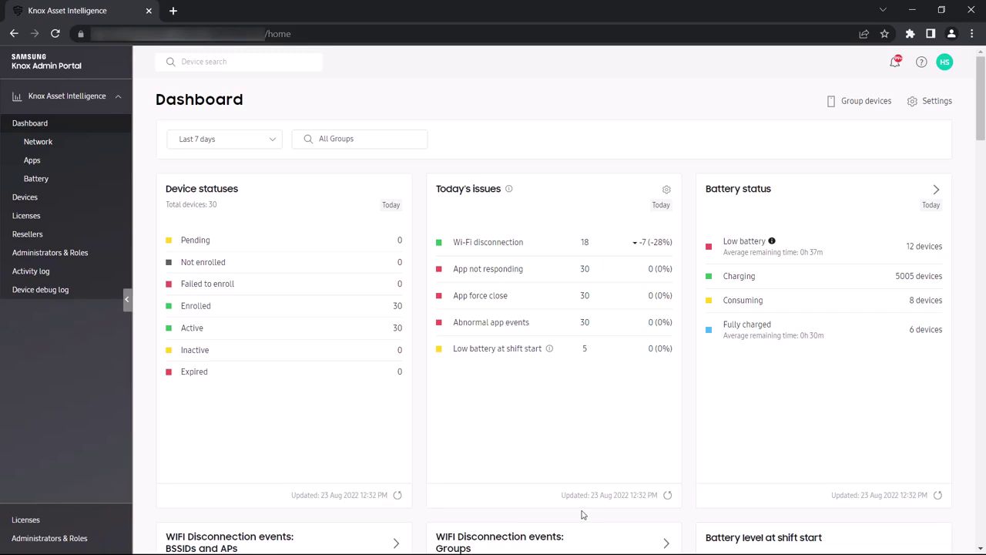
# Upload the device list Kiosks.csv for device grouping and submit it.
pyautogui.click(855, 107)
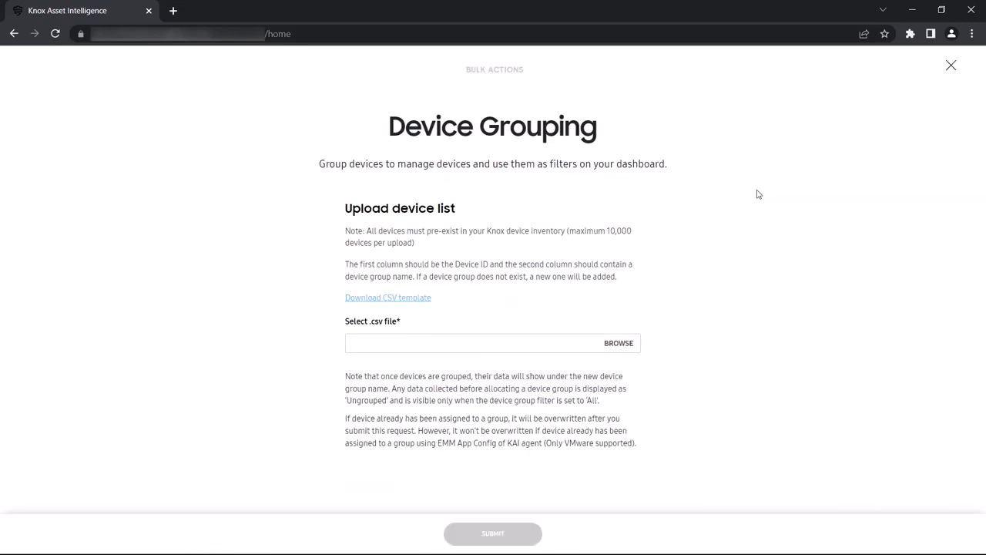
pyautogui.click(614, 343)
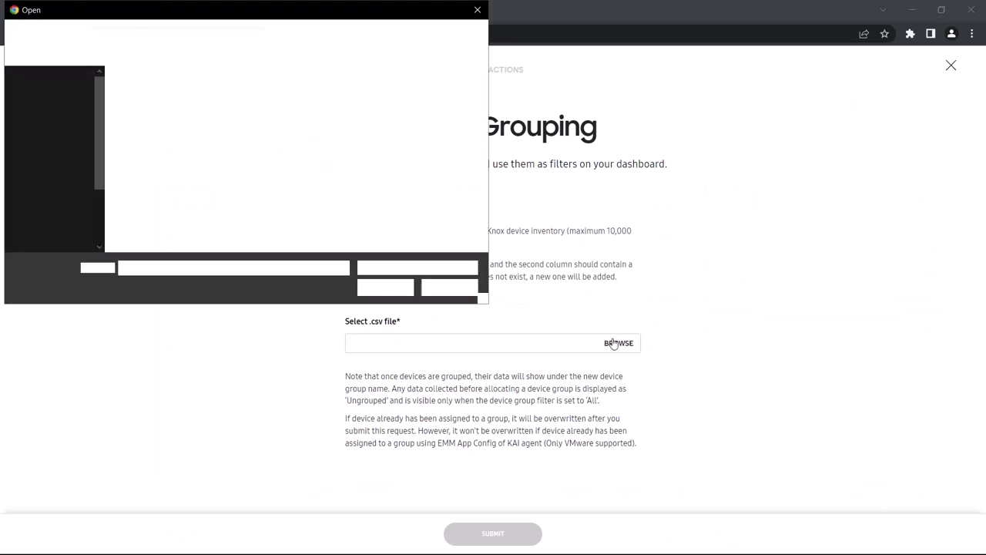
pyautogui.click(181, 96)
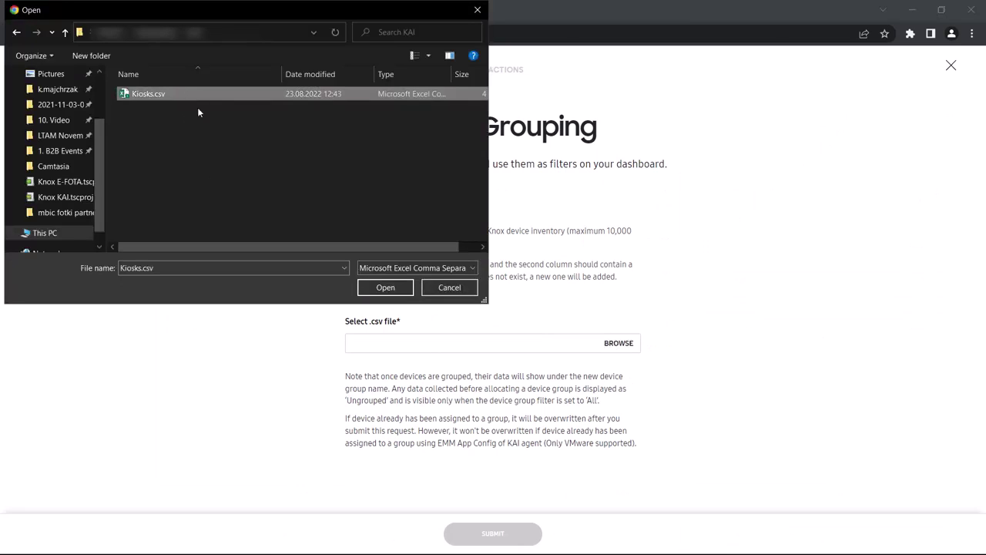
pyautogui.click(385, 287)
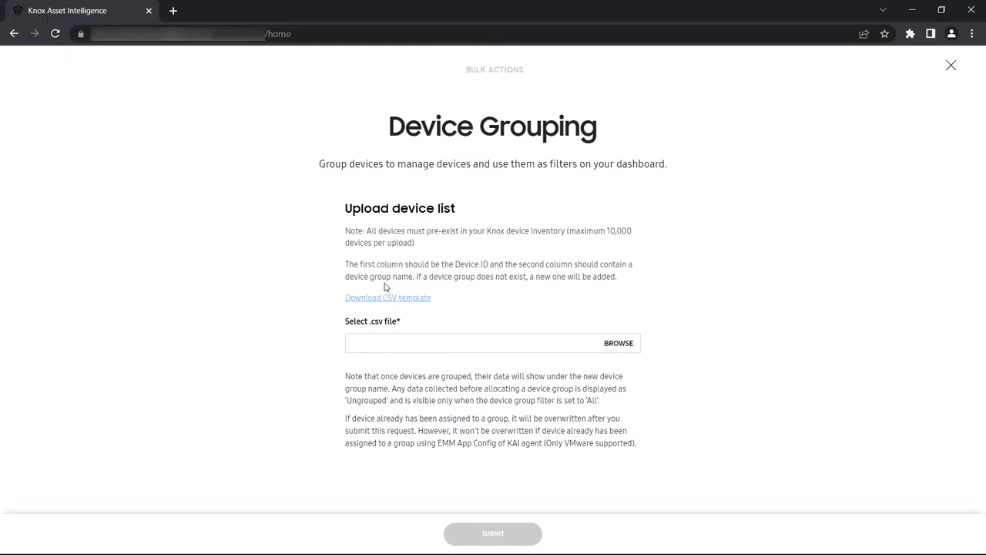
pyautogui.click(505, 531)
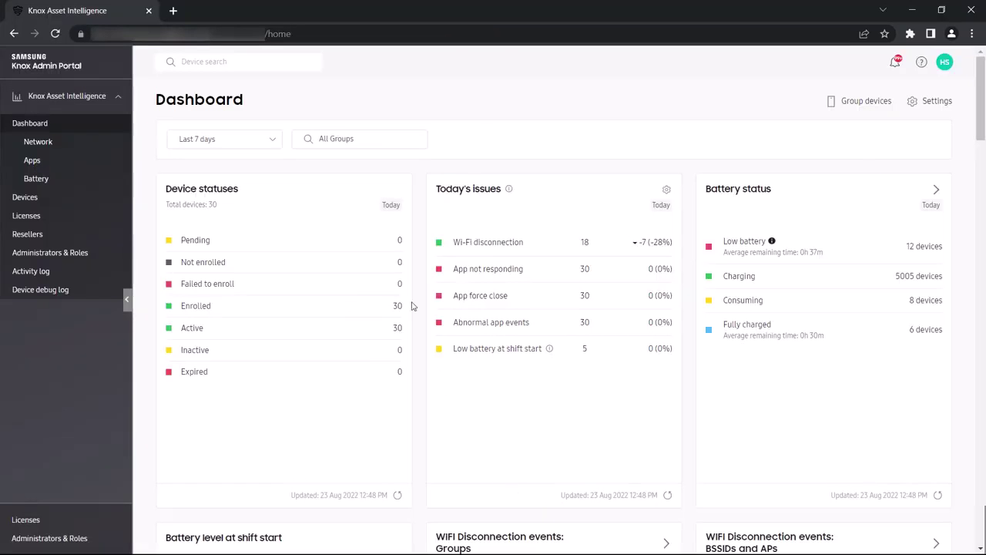
# Filter the dashboard to device group Grp1 and set the period to the last 60 days.
pyautogui.click(372, 138)
pyautogui.write('Grp1')
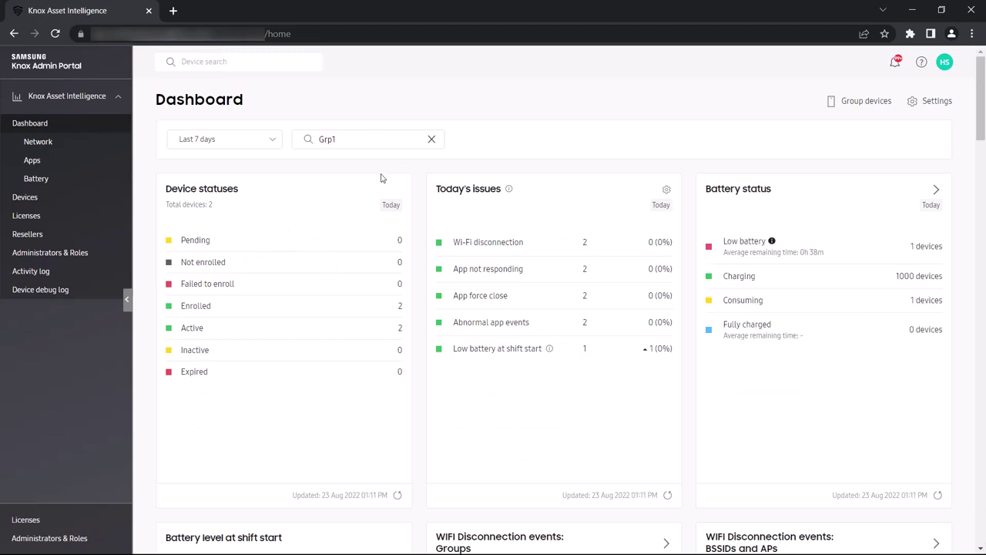
pyautogui.click(249, 148)
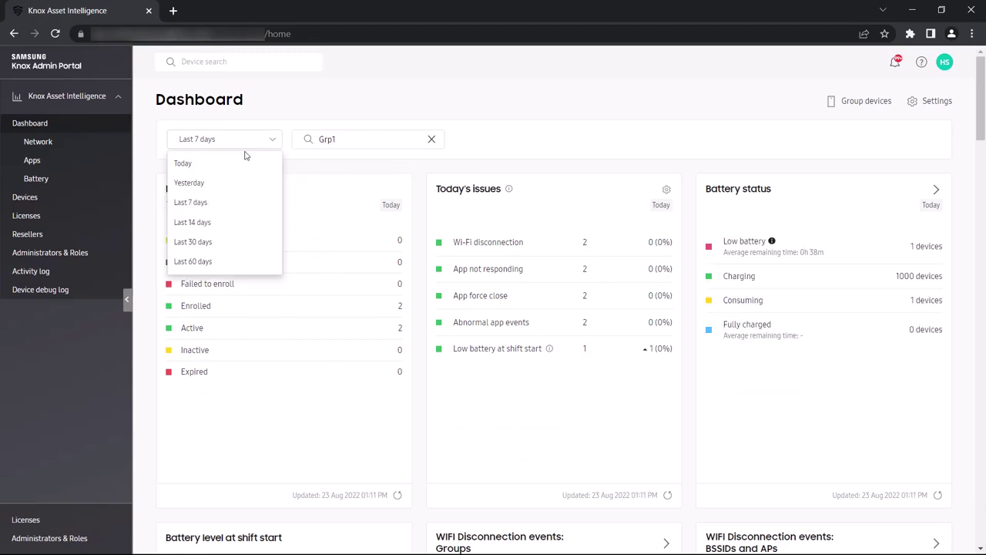
pyautogui.click(239, 241)
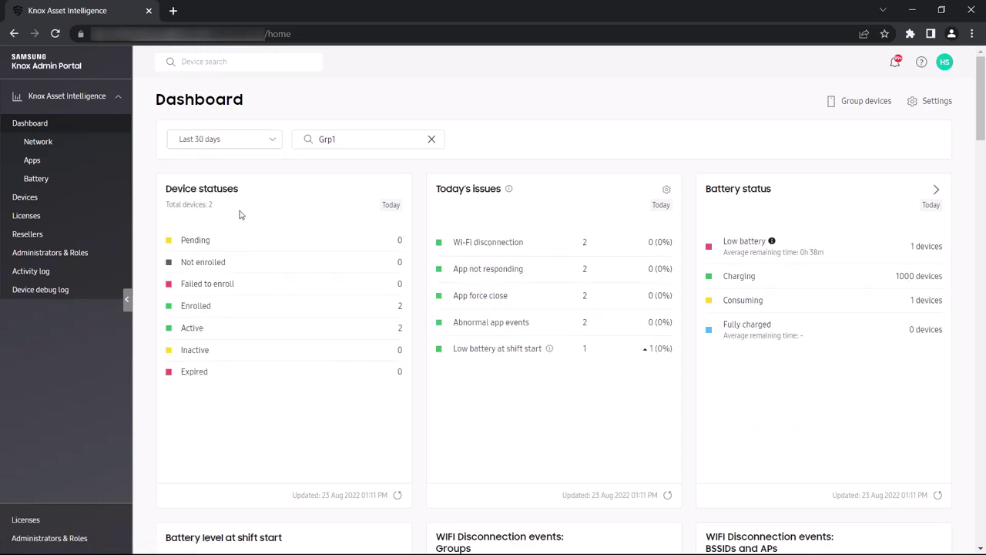
pyautogui.click(249, 154)
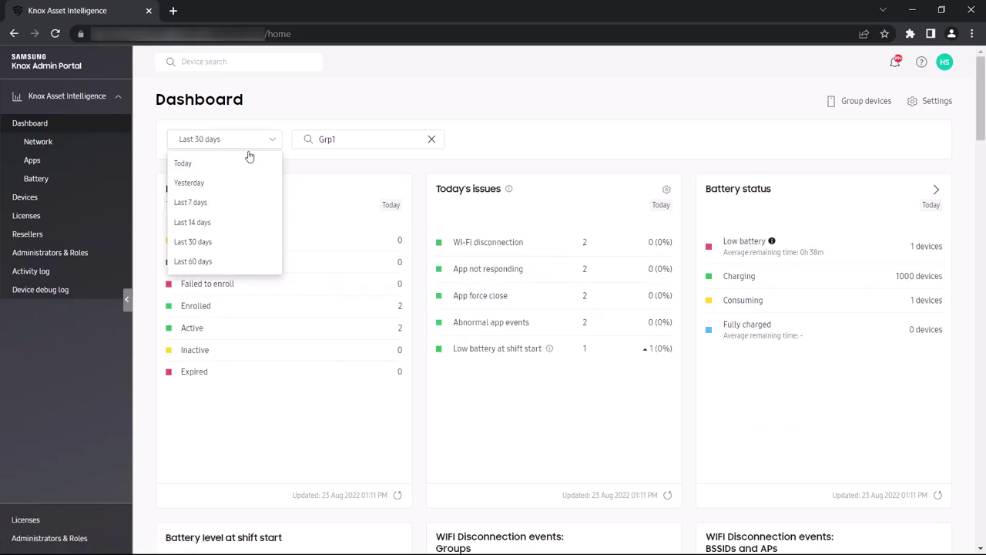
pyautogui.click(248, 263)
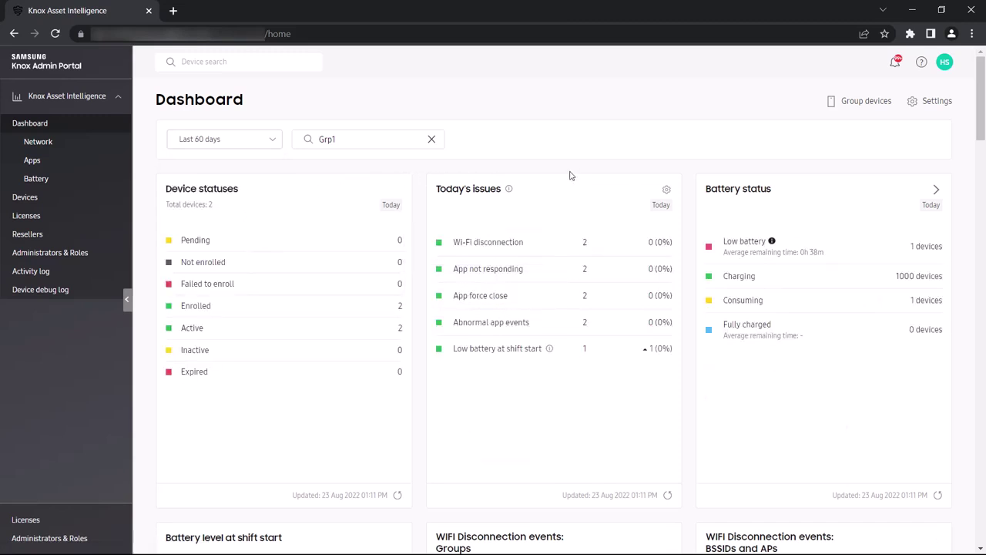
# Rearrange the dashboard by swapping the Battery status tile with the Battery level at shift start tile.
pyautogui.moveTo(819, 174); pyautogui.dragTo(273, 462)
pyautogui.scroll(2, 348, 337)
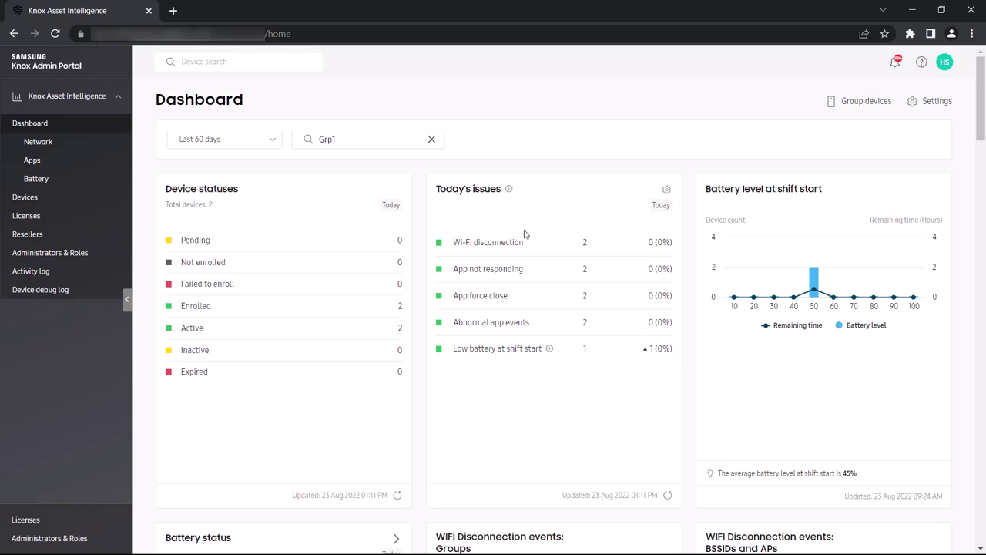
# View today's devices with Wi-Fi disconnection issues and the network disconnection events for BSSID 00:20:00:00:00:00.
pyautogui.click(497, 245)
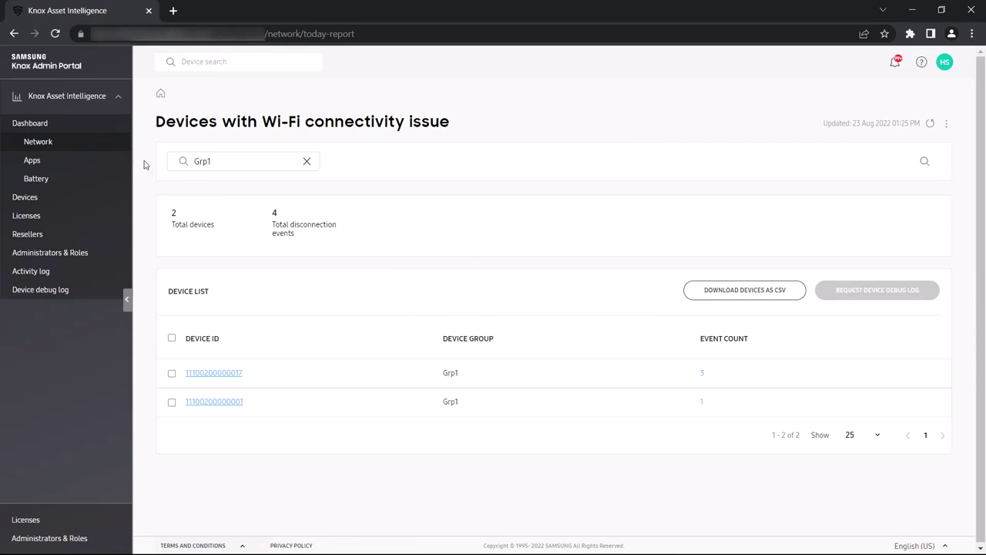
pyautogui.click(122, 147)
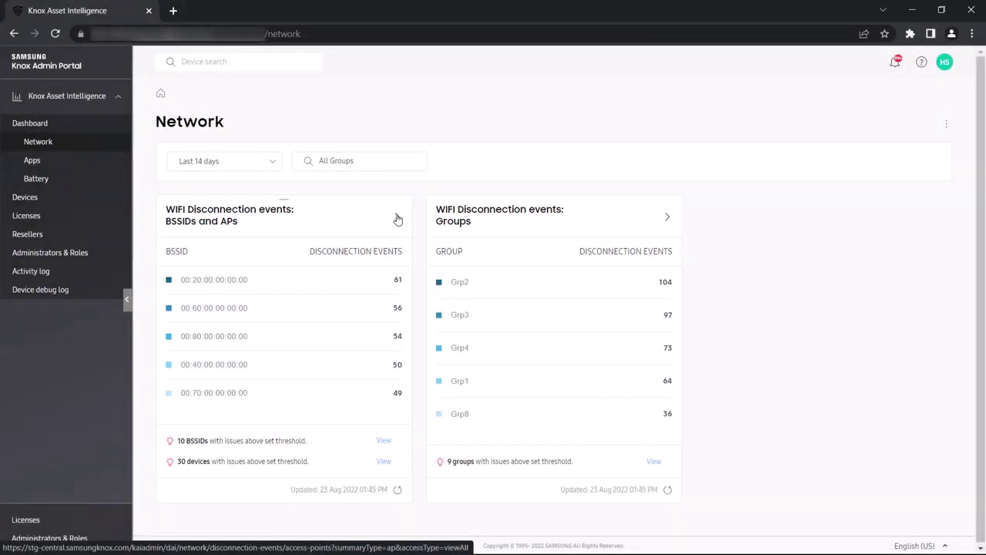
pyautogui.click(398, 219)
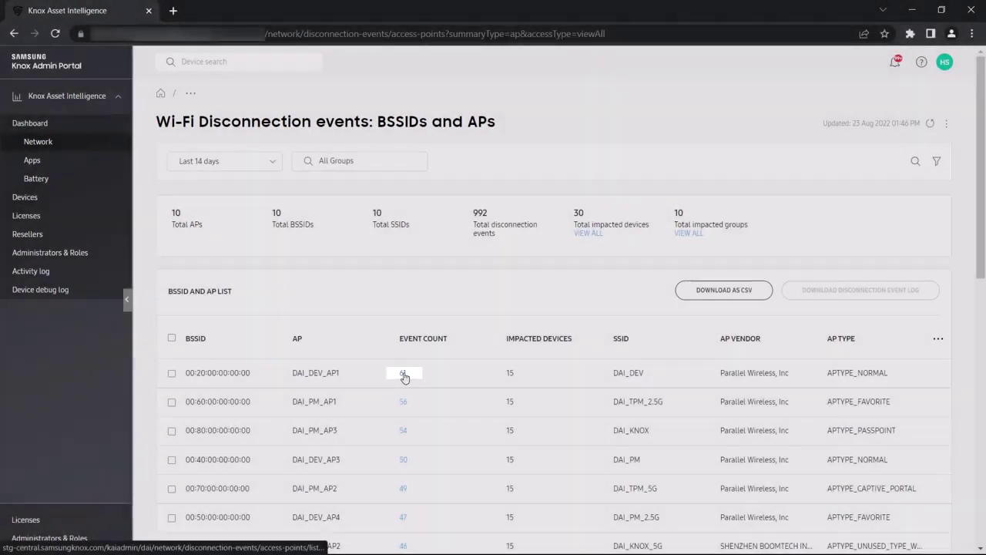
pyautogui.click(404, 374)
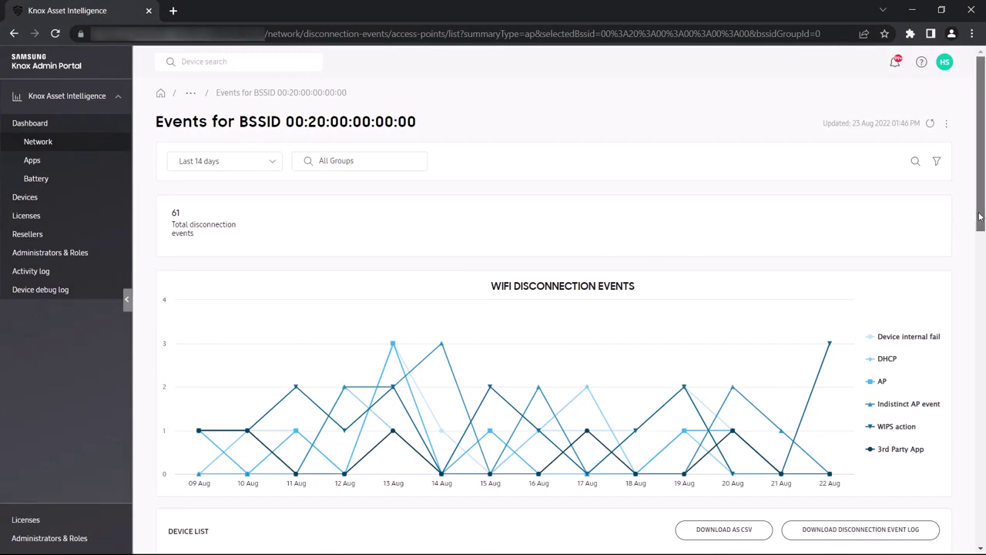
# Examine the Apps dashboard's tiles on app usage, battery consumption, network usage, app type and issue events for the last 14 days.
pyautogui.moveTo(980, 218)
pyautogui.mouseDown()
pyautogui.moveTo(980, 382)
pyautogui.moveTo(983, 207)
pyautogui.mouseUp()
pyautogui.click(114, 165)
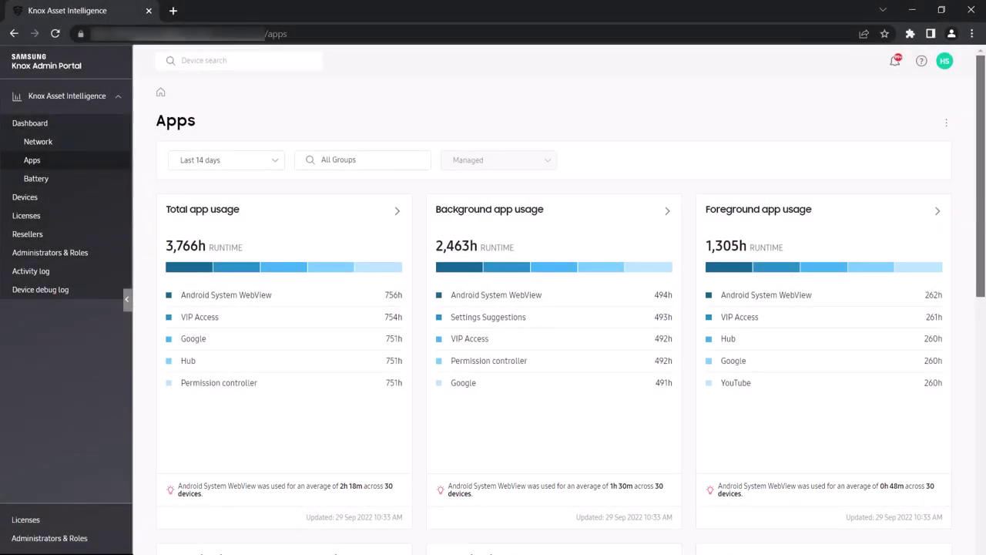
pyautogui.moveTo(981, 278); pyautogui.dragTo(984, 419)
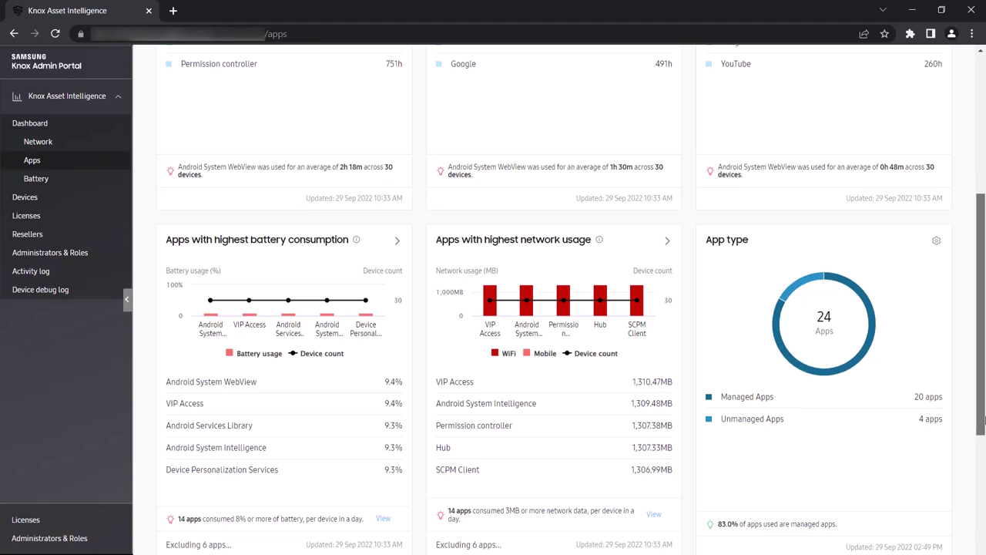
pyautogui.scroll(-5, 983, 419)
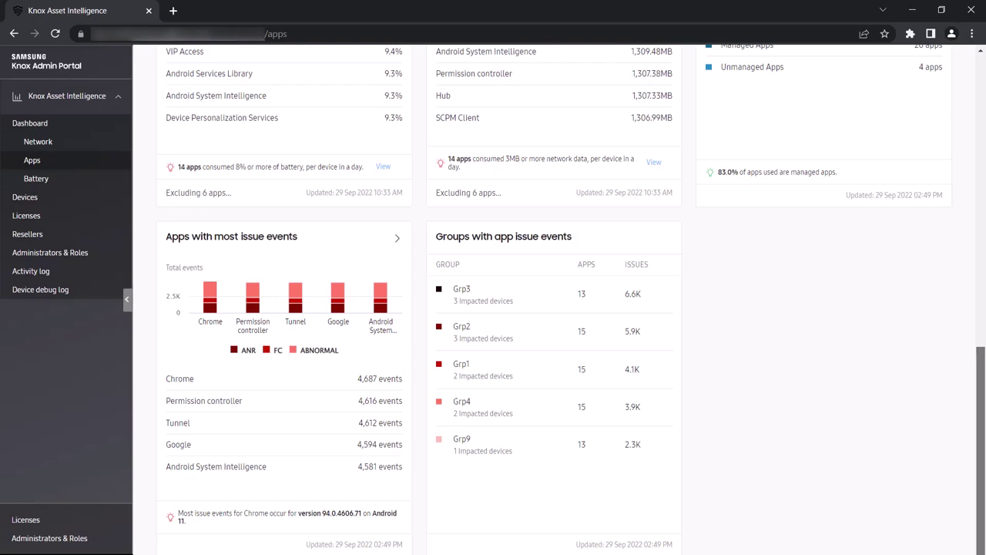
pyautogui.scroll(10, 968, 262)
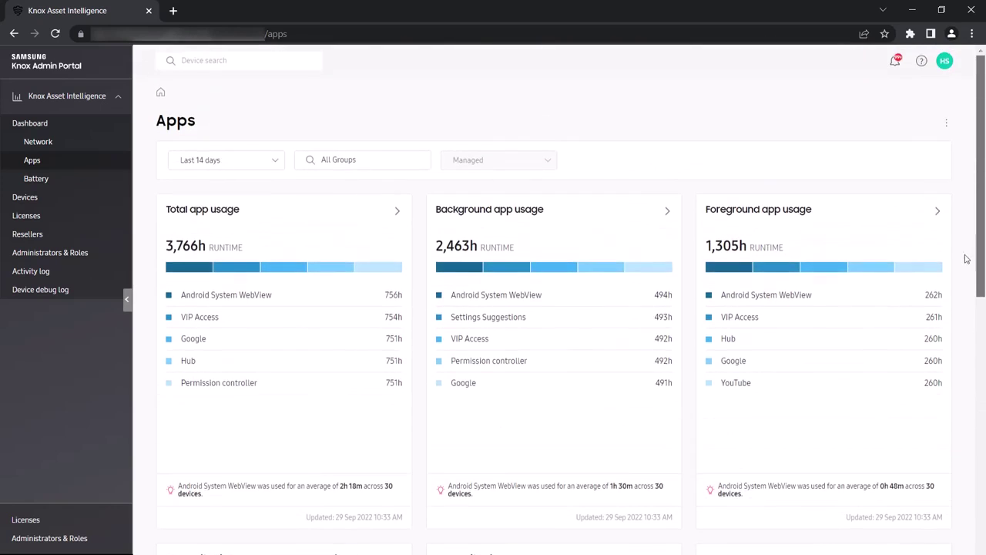
# View the total app usage list and examine the usage details and app versions of Samsung Free.
pyautogui.click(396, 211)
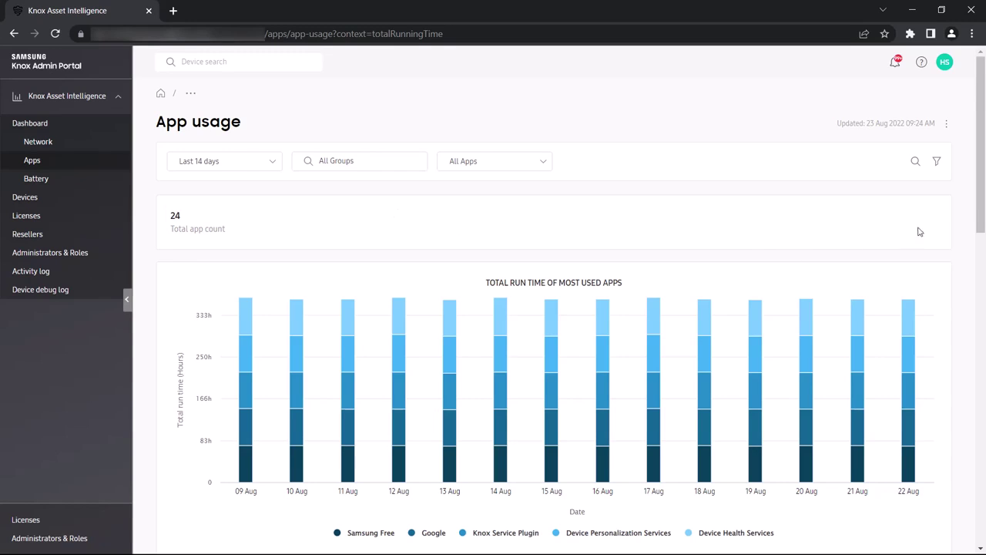
pyautogui.moveTo(981, 213); pyautogui.dragTo(983, 397)
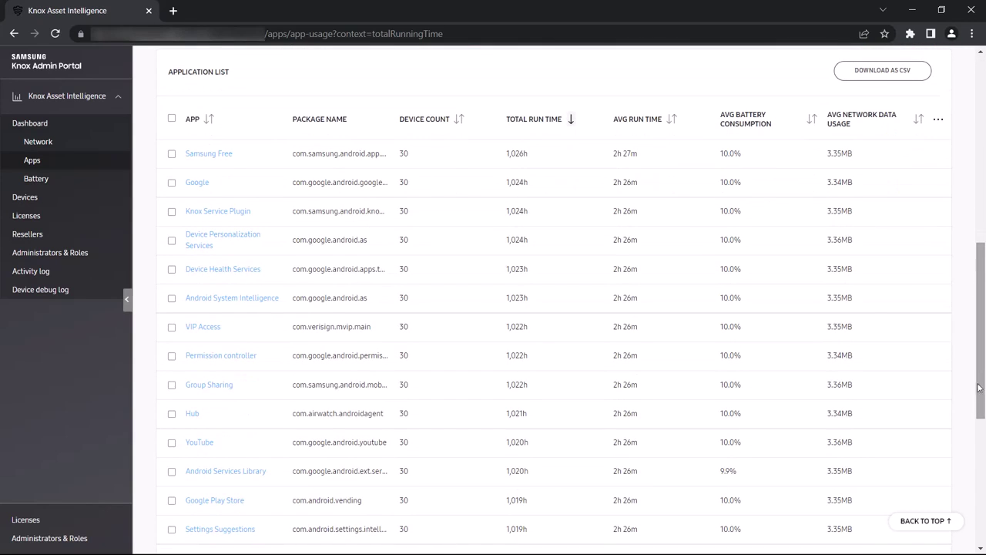
pyautogui.click(227, 156)
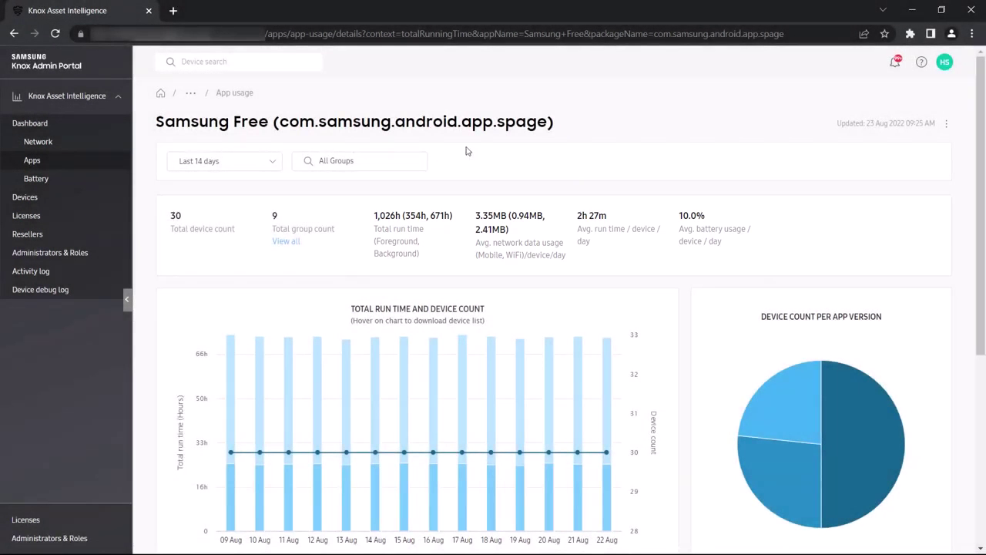
pyautogui.moveTo(980, 222); pyautogui.dragTo(982, 261)
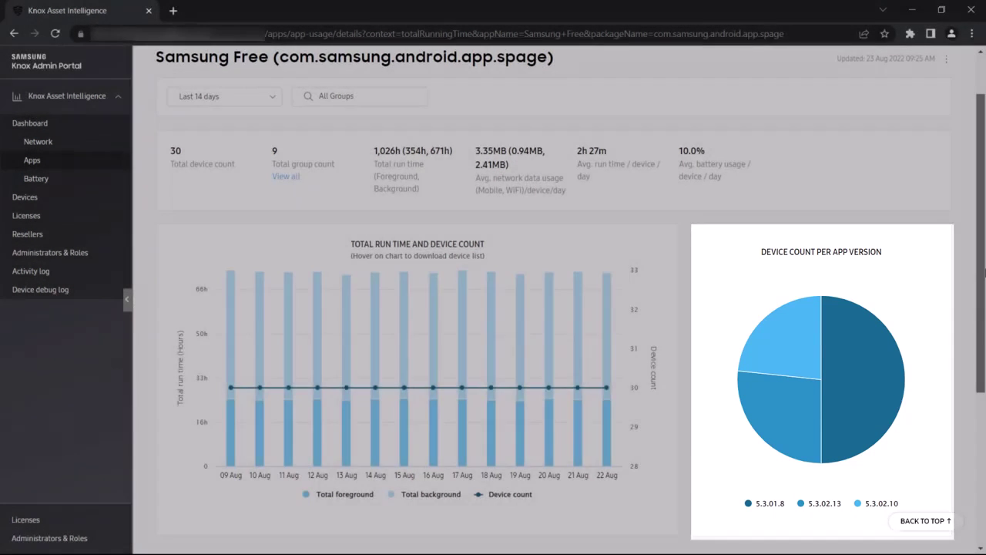
pyautogui.moveTo(982, 261); pyautogui.dragTo(972, 426)
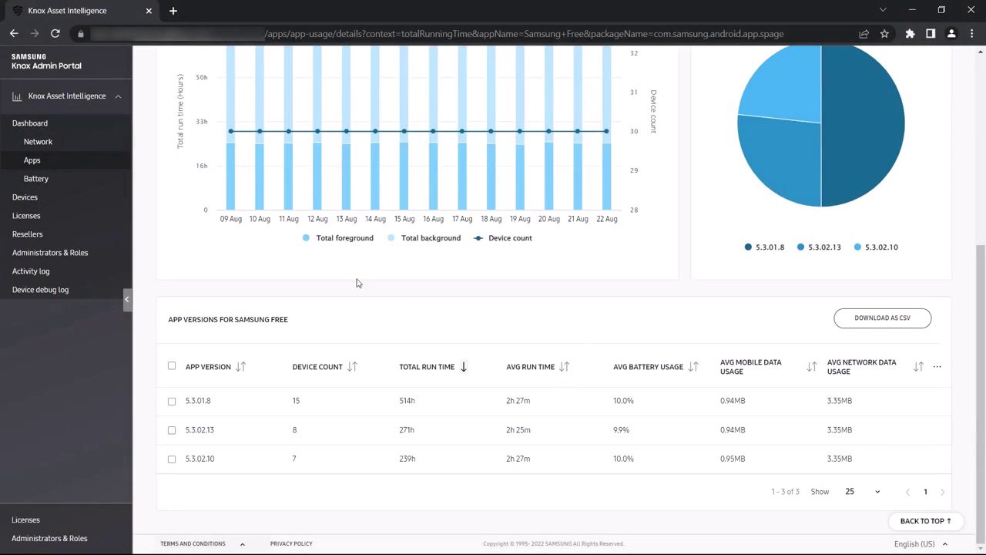
# From the Apps dashboard, view the detailed list of apps with the most issue events.
pyautogui.click(114, 163)
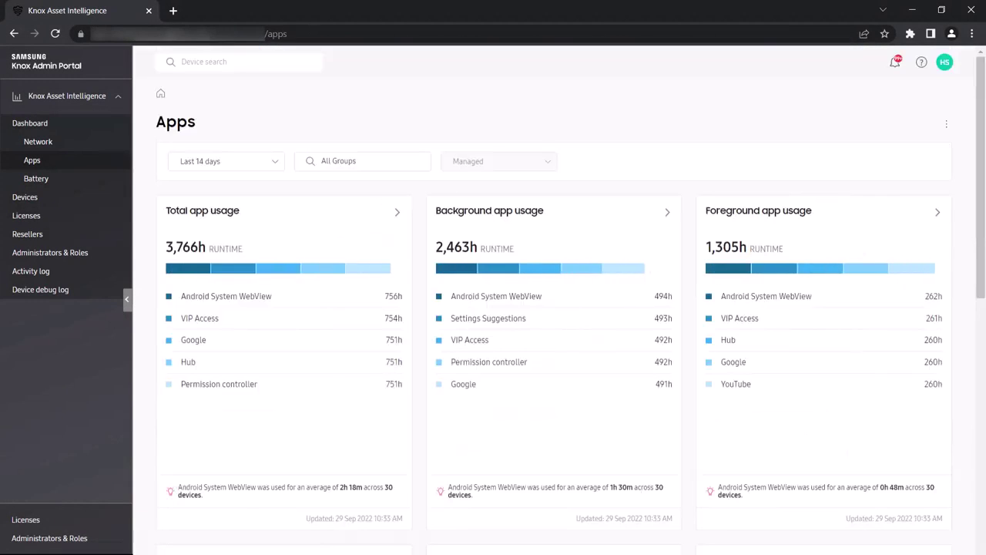
pyautogui.scroll(-5, 953, 334)
pyautogui.scroll(-3, 955, 447)
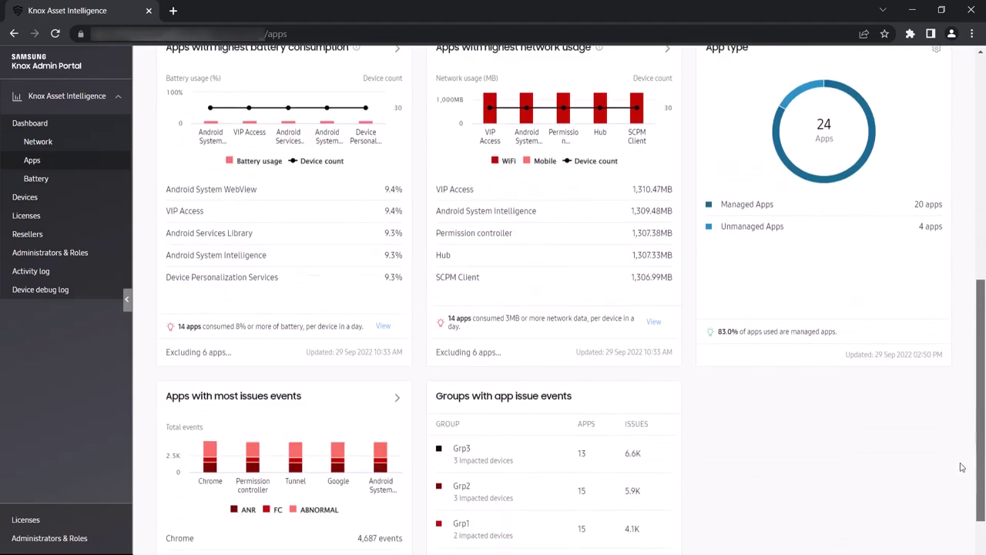
pyautogui.scroll(-1, 963, 524)
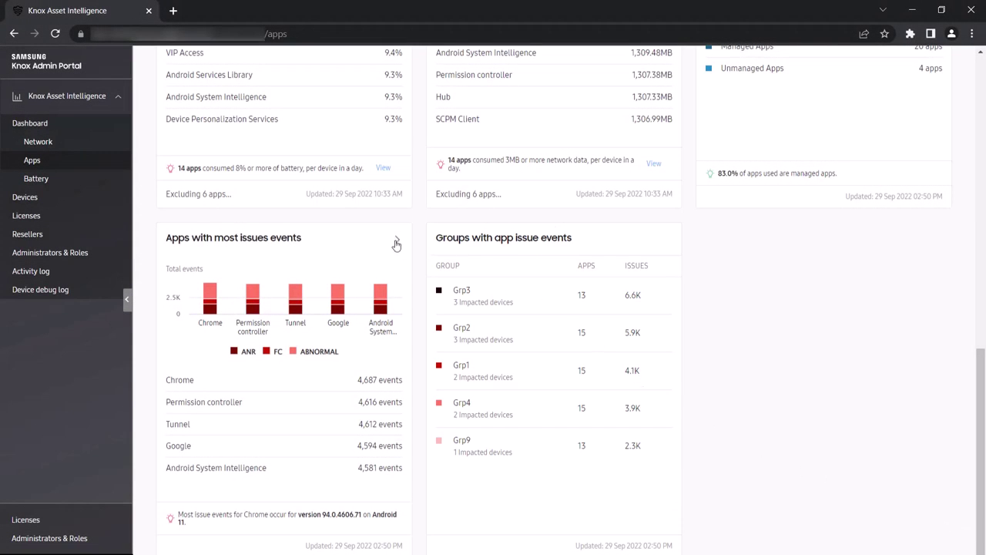
pyautogui.click(398, 242)
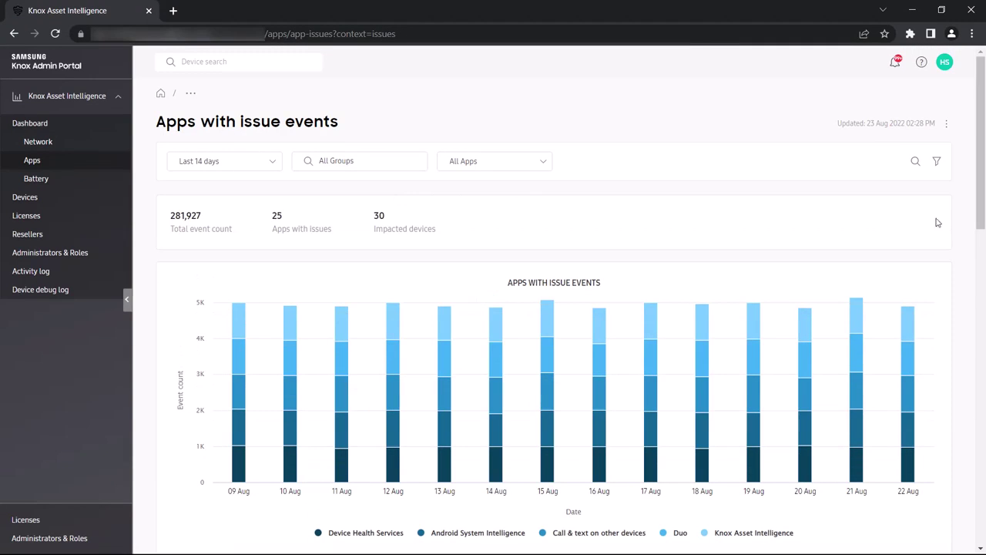
pyautogui.moveTo(980, 208); pyautogui.dragTo(980, 352)
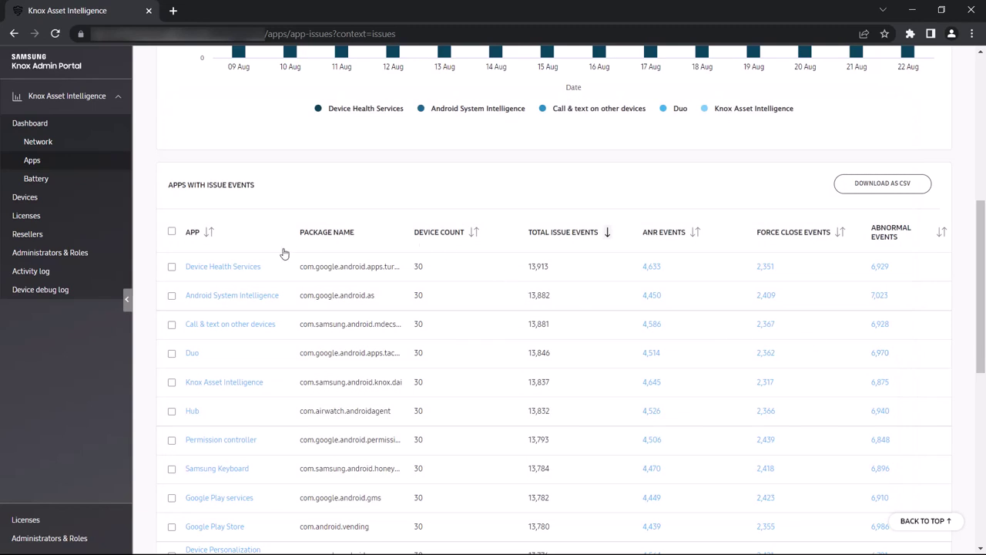
# Examine the Device Health Services issue events, including the breakdown by app version.
pyautogui.click(236, 266)
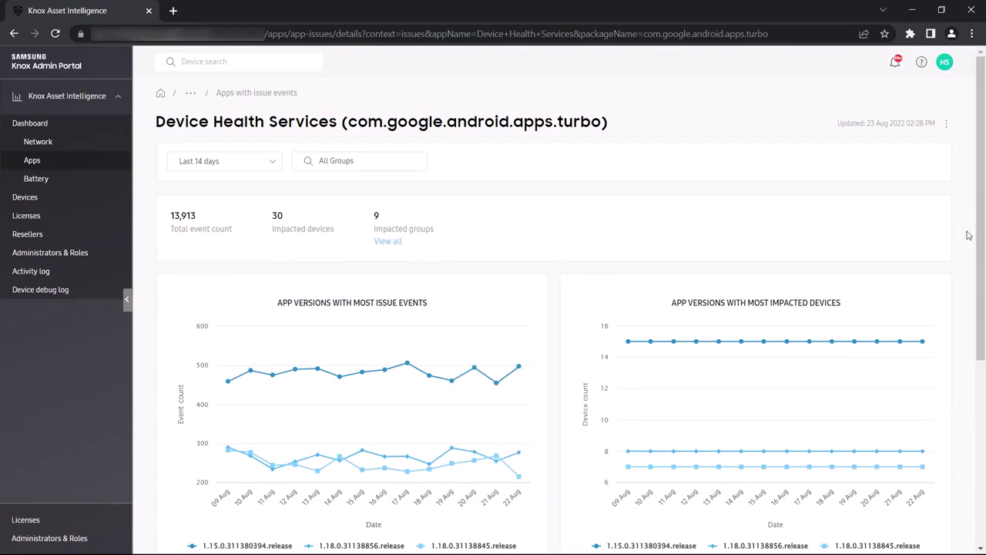
pyautogui.moveTo(981, 245); pyautogui.dragTo(983, 294)
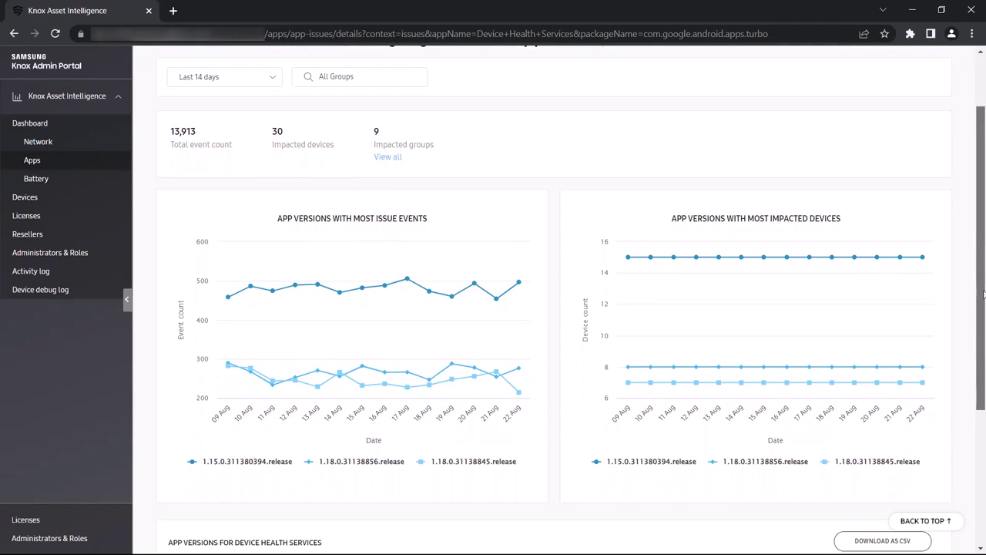
pyautogui.moveTo(983, 294); pyautogui.dragTo(983, 435)
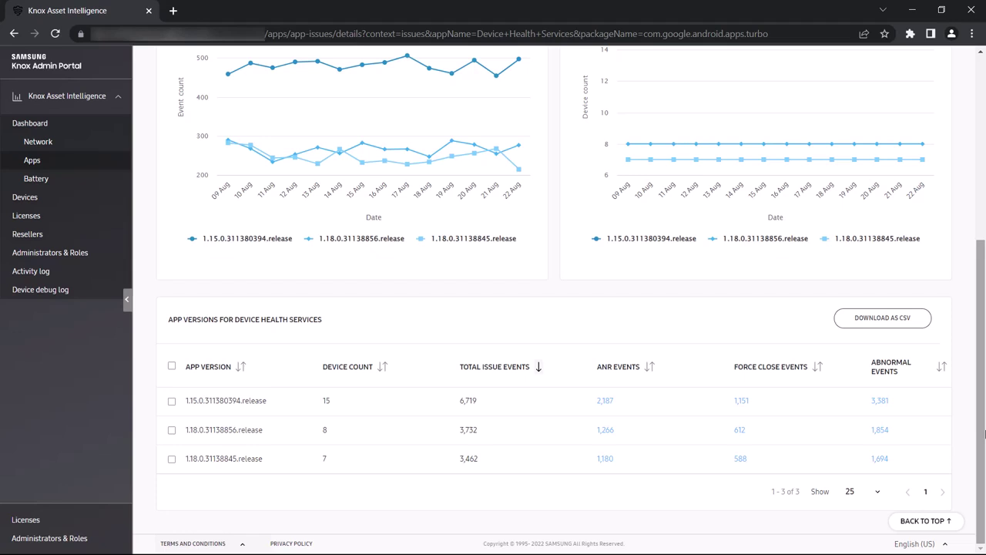
# Filter the FC events for version 94.0.4606.71 to OS version Android 11 and model N/A, and view the newest event's call stack.
pyautogui.click(743, 400)
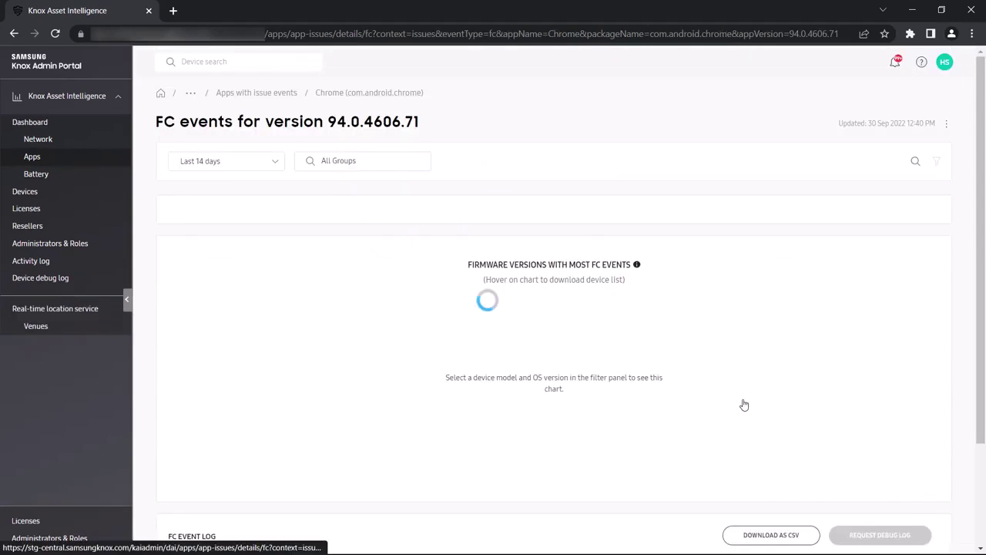
pyautogui.click(936, 162)
pyautogui.click(900, 126)
pyautogui.click(898, 147)
pyautogui.click(836, 185)
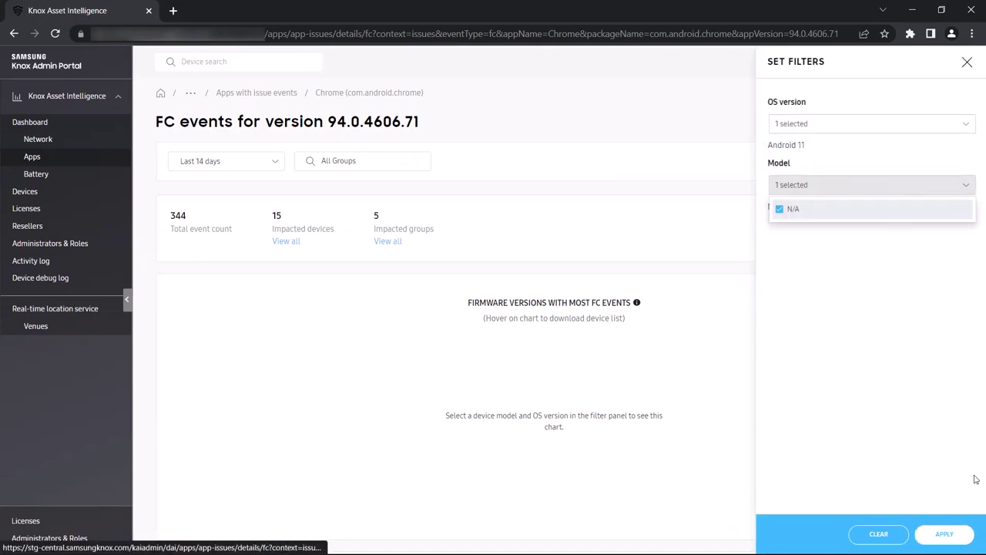
pyautogui.click(943, 533)
pyautogui.moveTo(983, 190); pyautogui.dragTo(983, 341)
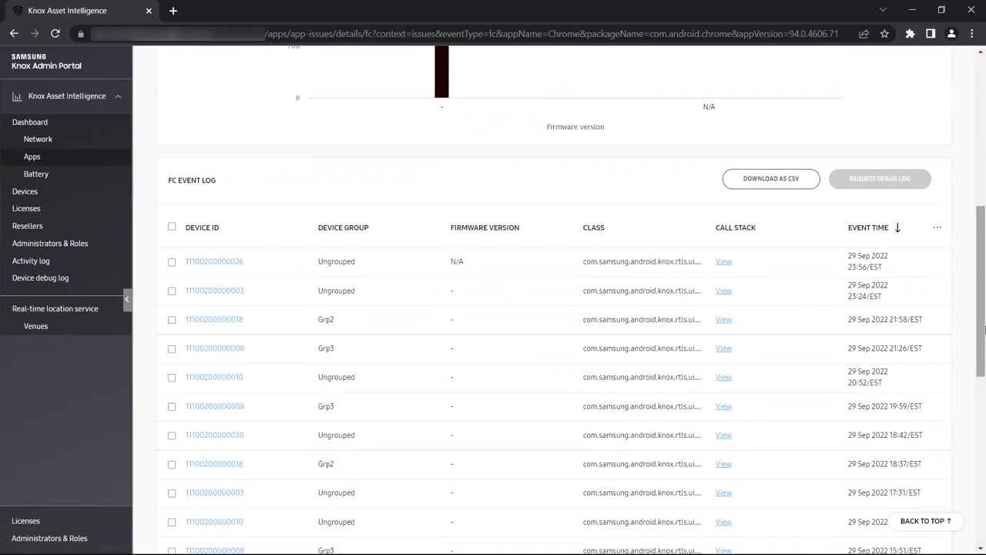
pyautogui.click(724, 263)
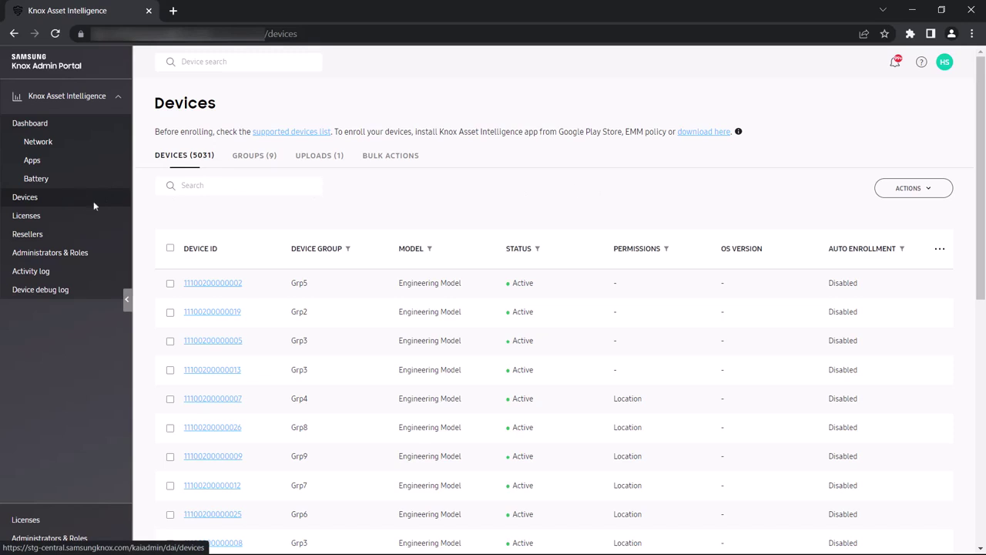
# Request a device debug log from the first listed device in Grp5, leaving the silent request option off.
pyautogui.click(170, 282)
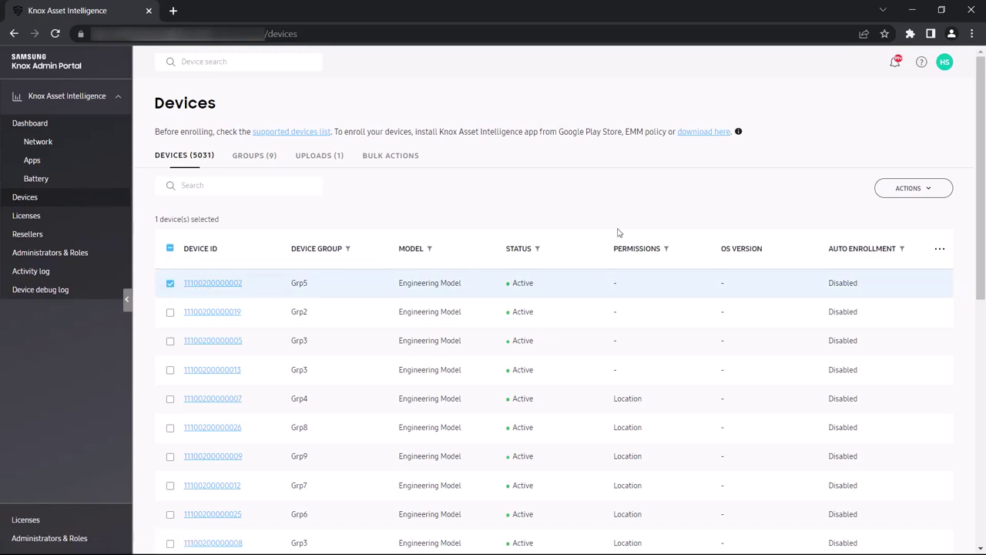
pyautogui.click(887, 192)
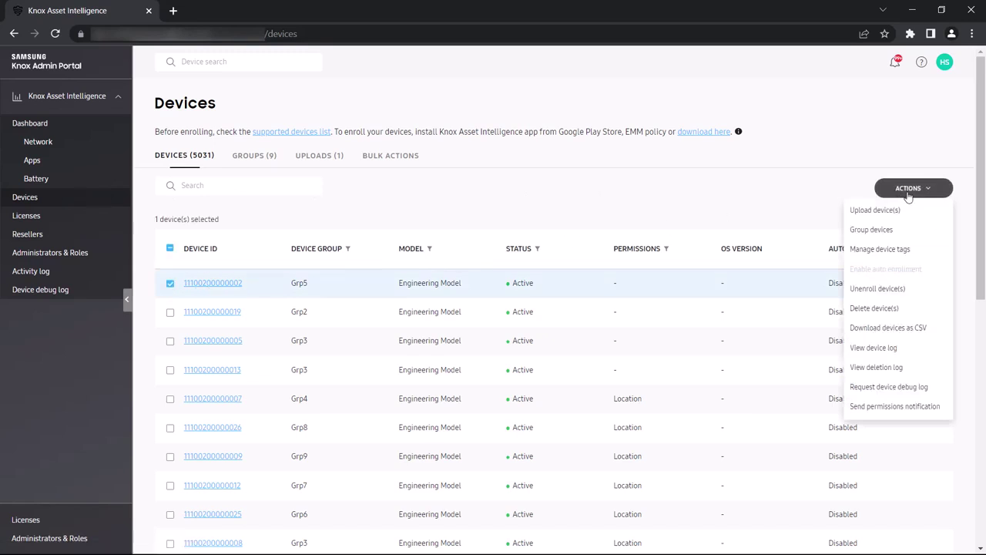
pyautogui.click(888, 387)
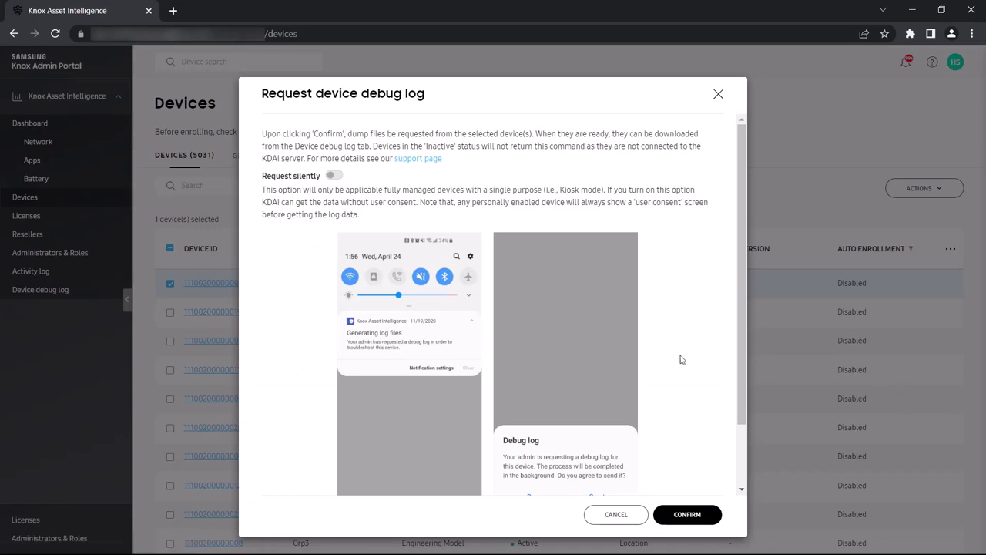
pyautogui.scroll(-1, 686, 360)
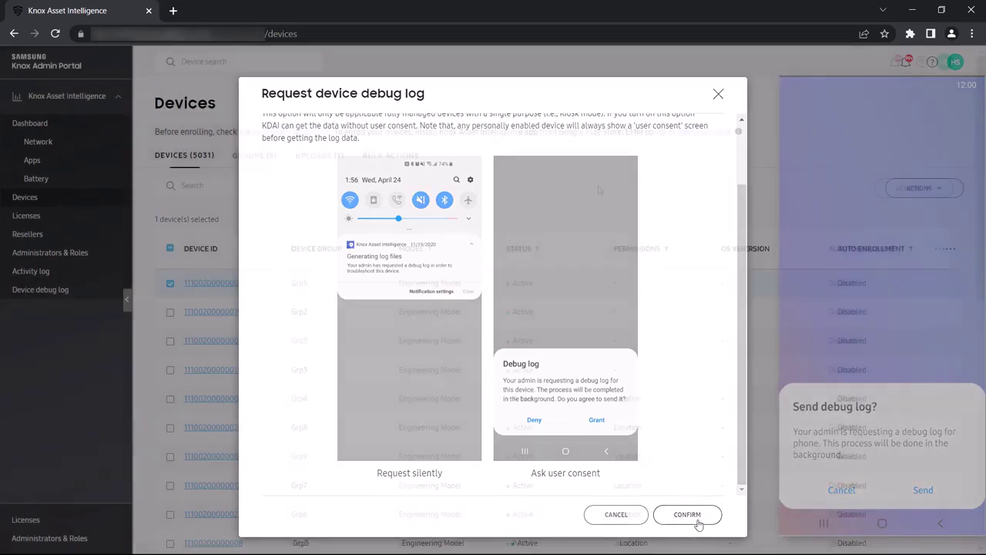
pyautogui.click(698, 523)
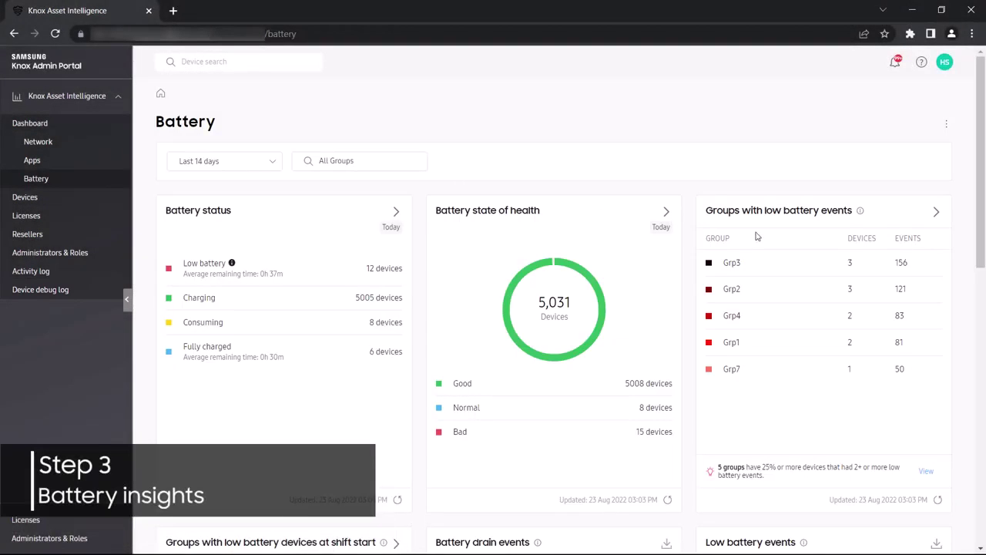
# Review the Battery dashboard and view the list of devices whose battery state of health is Bad.
pyautogui.moveTo(981, 237); pyautogui.dragTo(982, 207)
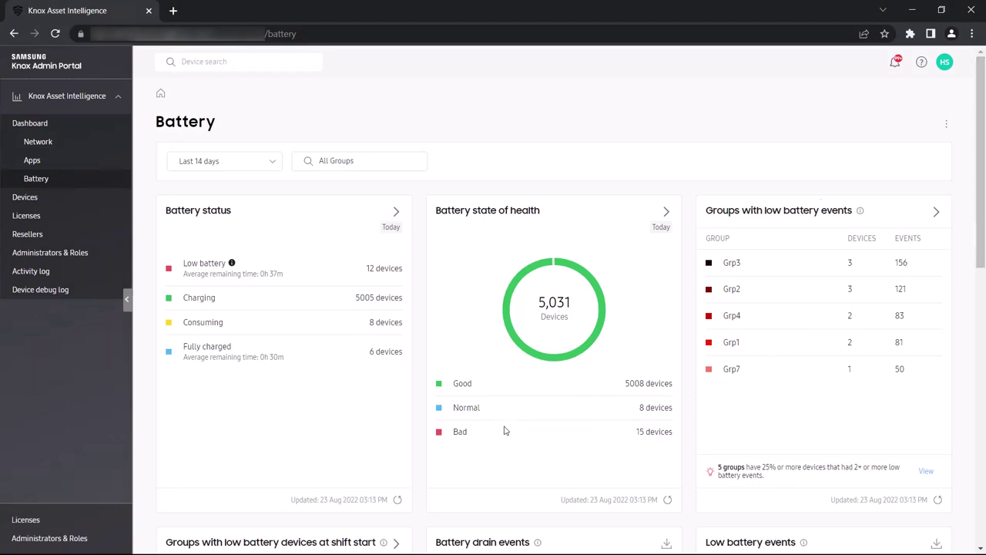
pyautogui.click(462, 436)
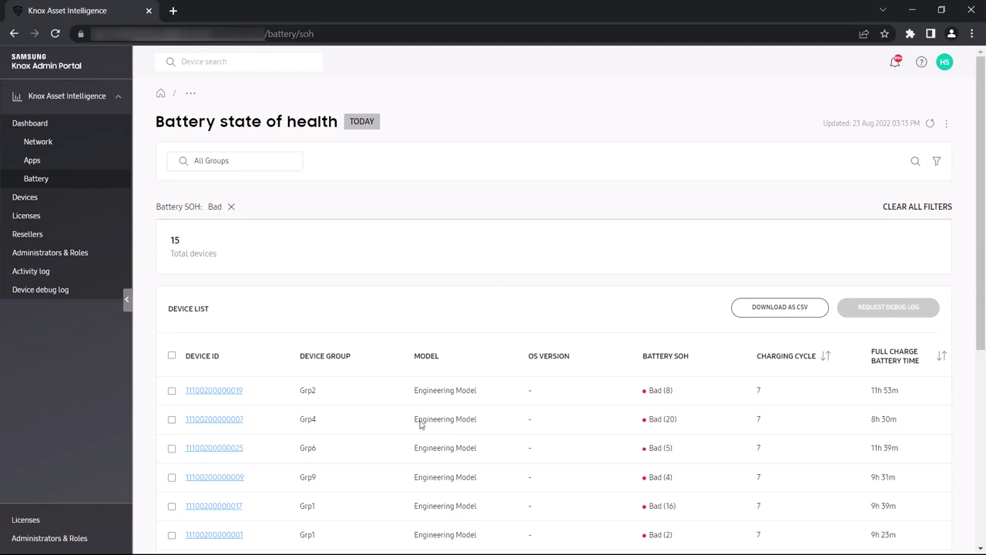
pyautogui.click(103, 181)
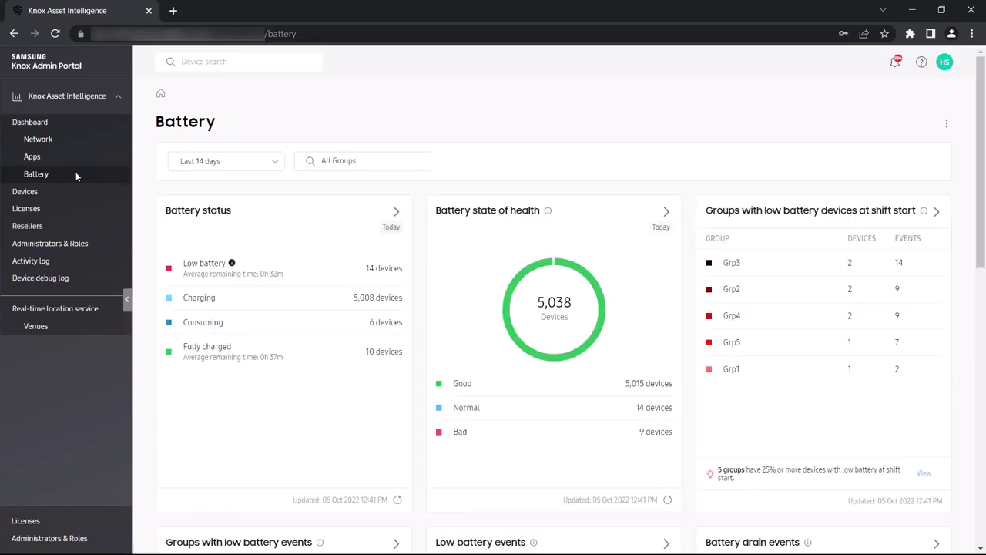
# Open the location tracking page from the main dashboard's Location tracking tile.
pyautogui.click(66, 121)
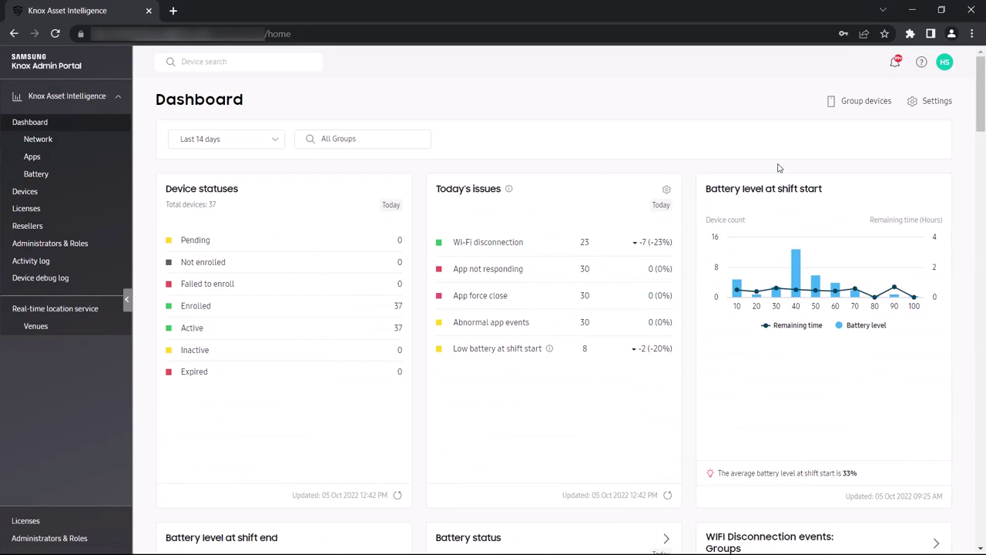
pyautogui.moveTo(977, 114); pyautogui.dragTo(981, 403)
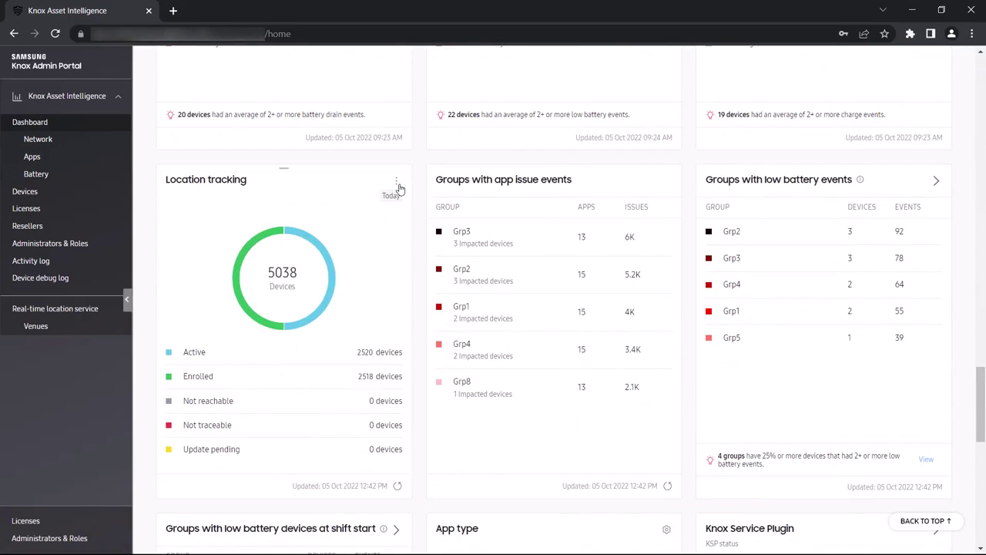
pyautogui.click(397, 184)
pyautogui.click(386, 203)
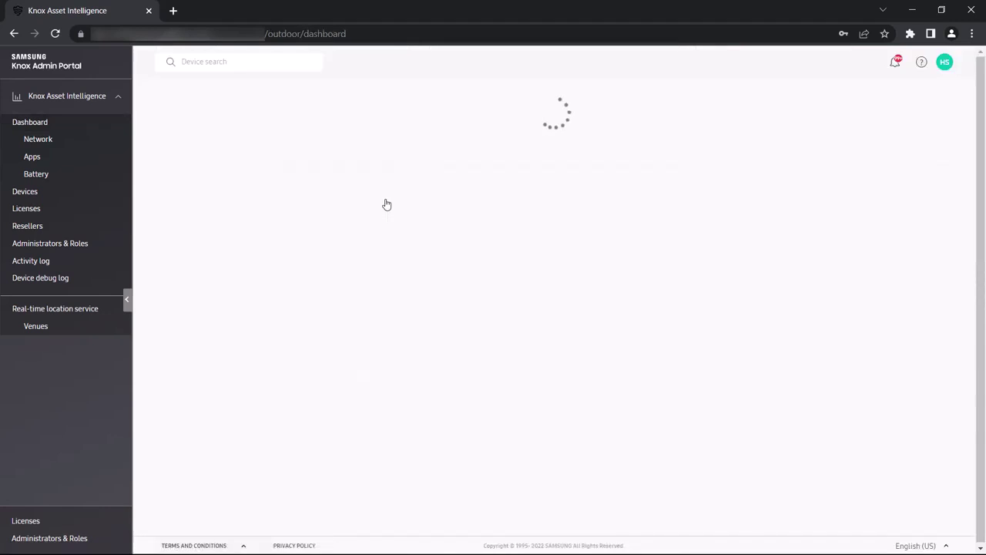